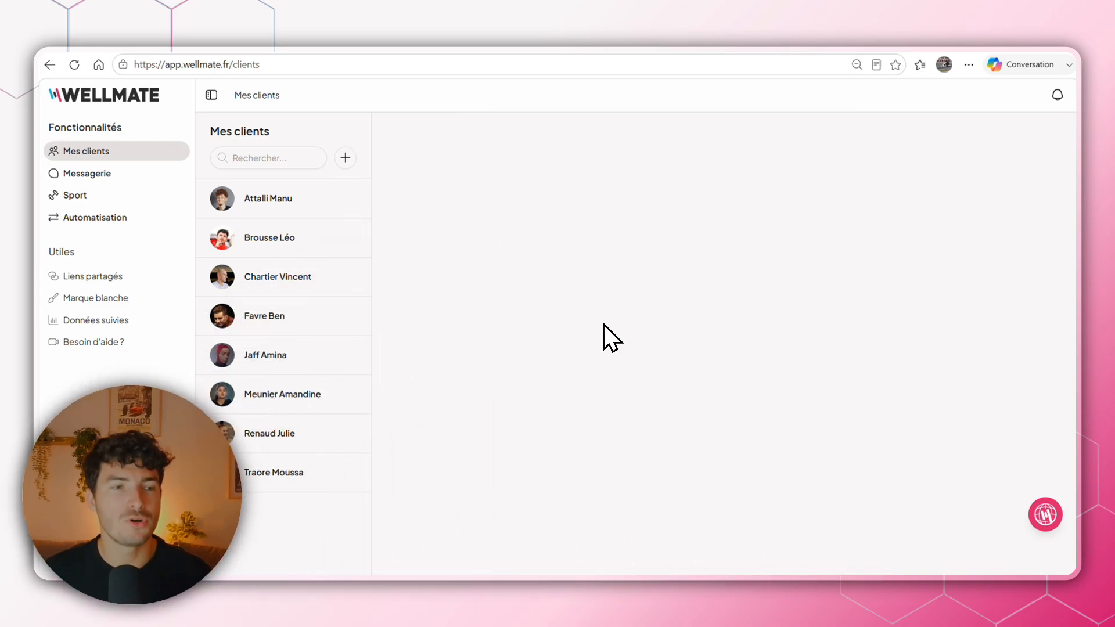
Open the automations page and create a new message automation named "Test message".
left_click(87, 220)
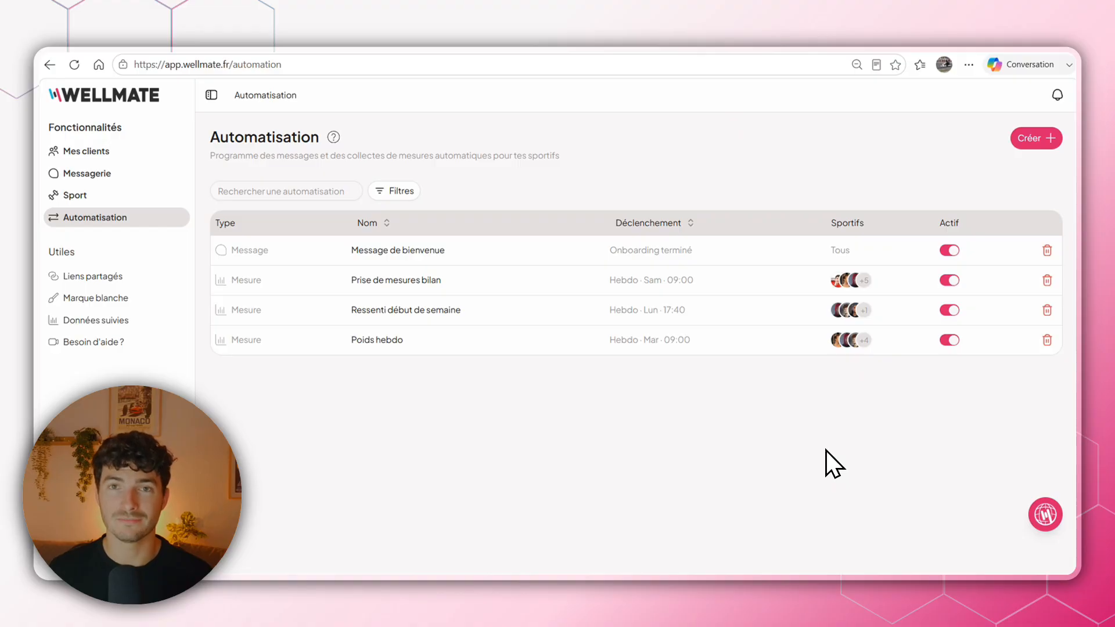
left_click(1033, 140)
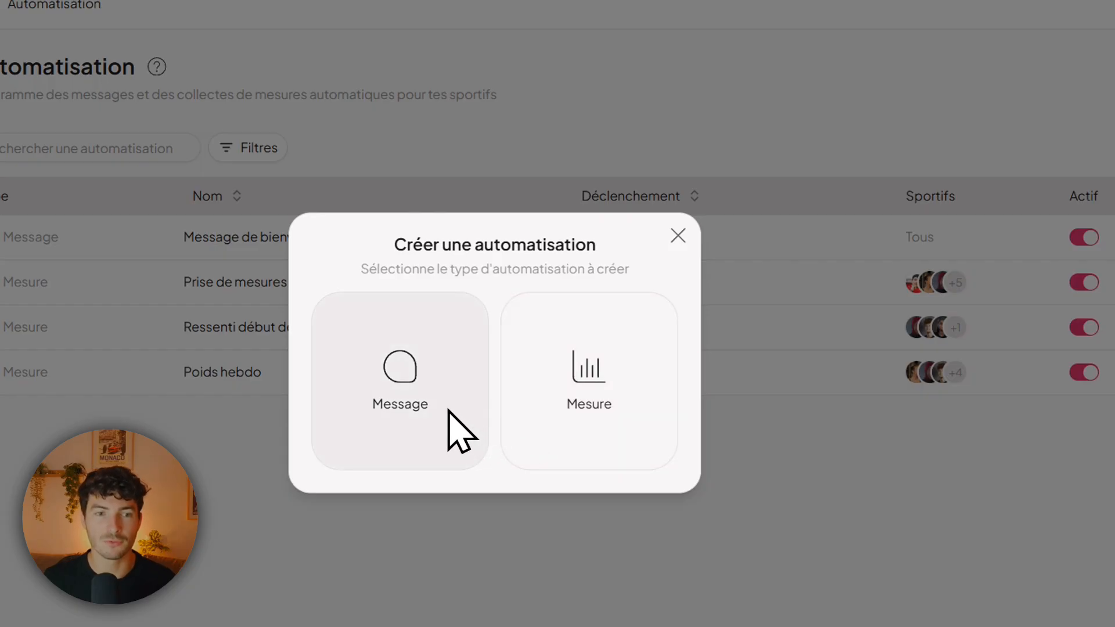
left_click(505, 375)
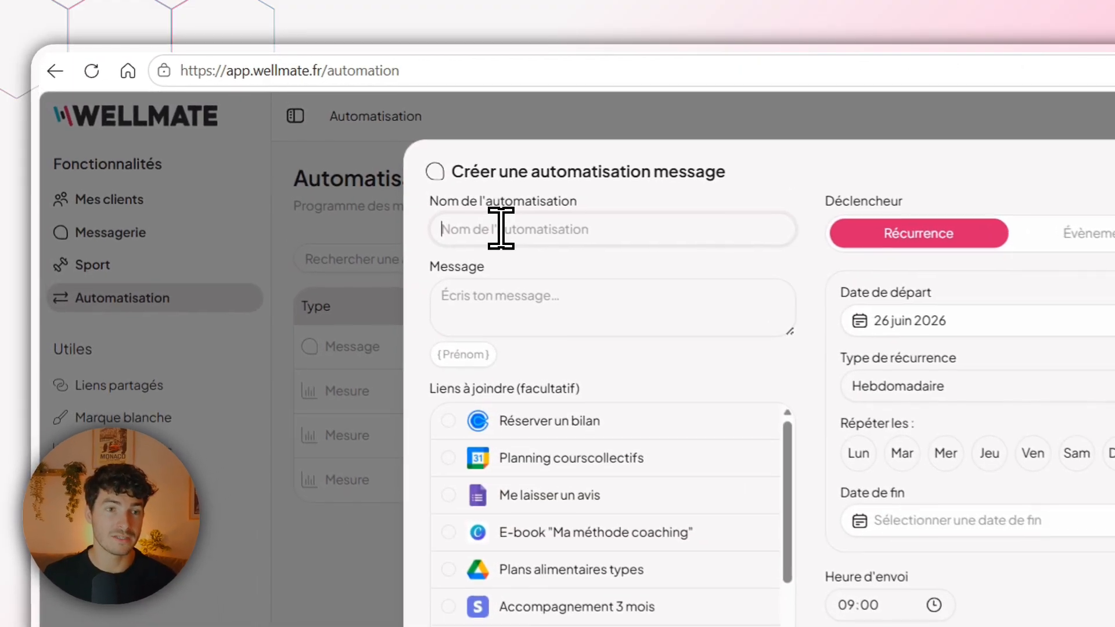
type("Test message")
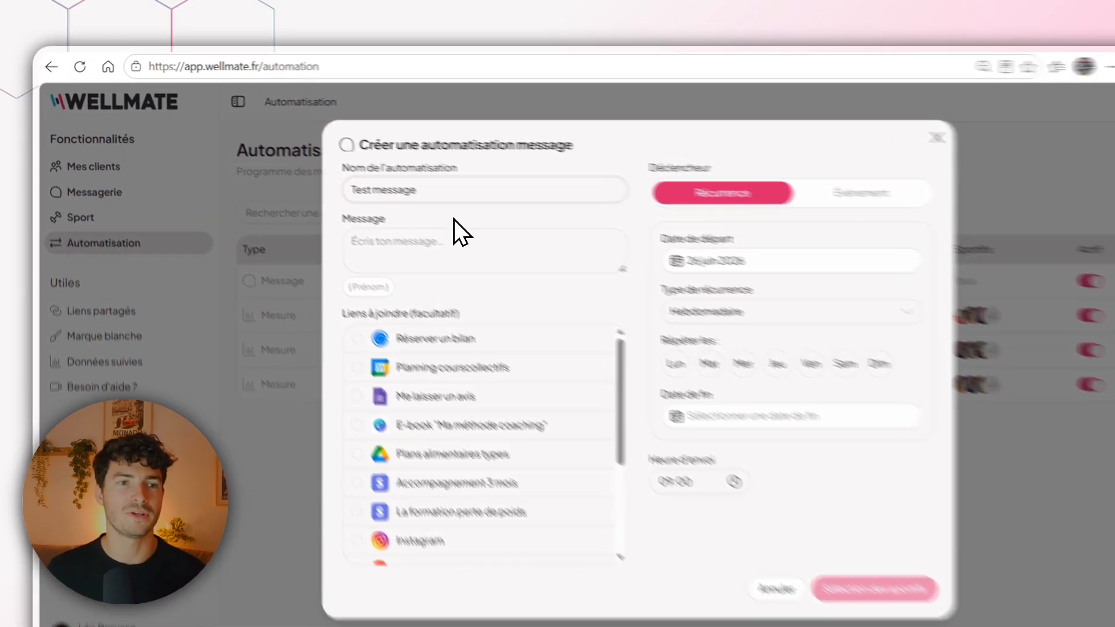
Write the message "Bonjour { Prénom }, blabla", inserting the first-name variable after the greeting.
left_click(454, 228)
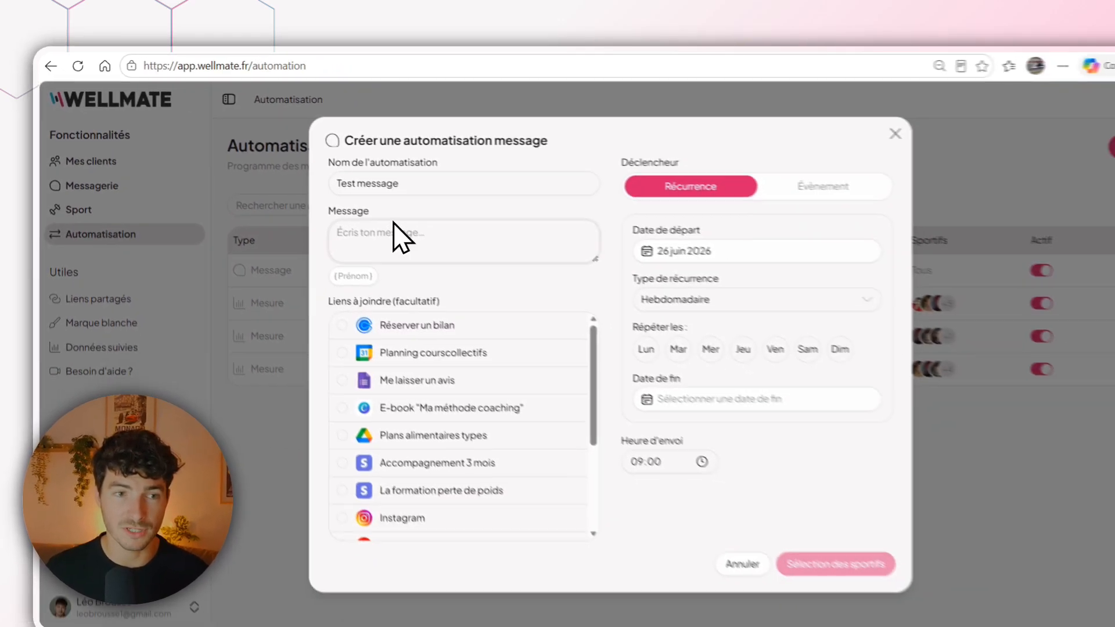
type("Bonjour")
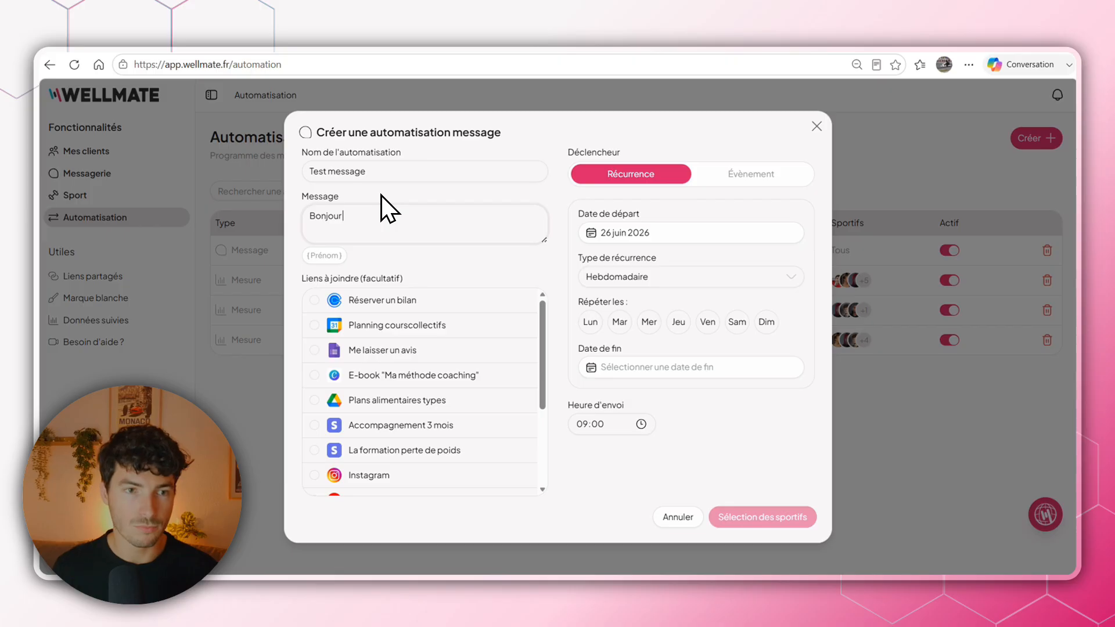
left_click(328, 257)
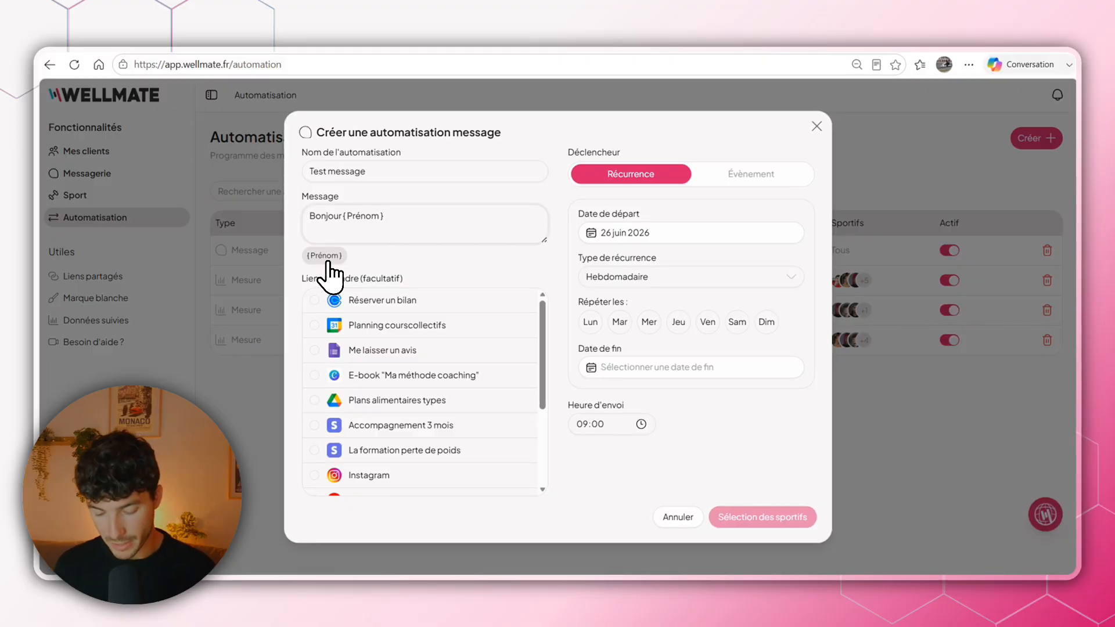
type(", blabla")
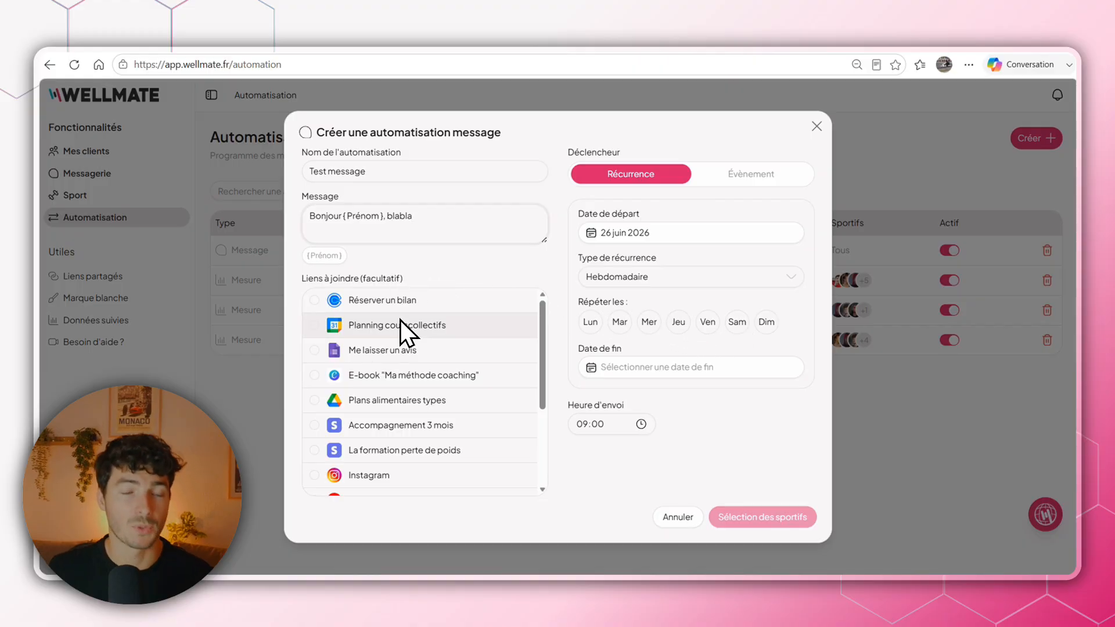
Browse the attachable links and try attaching Réserver un bilan, followed by Planning courscollectifs, clearing each one again.
scroll(407, 325, "down", 1)
scroll(414, 348, "down", 2)
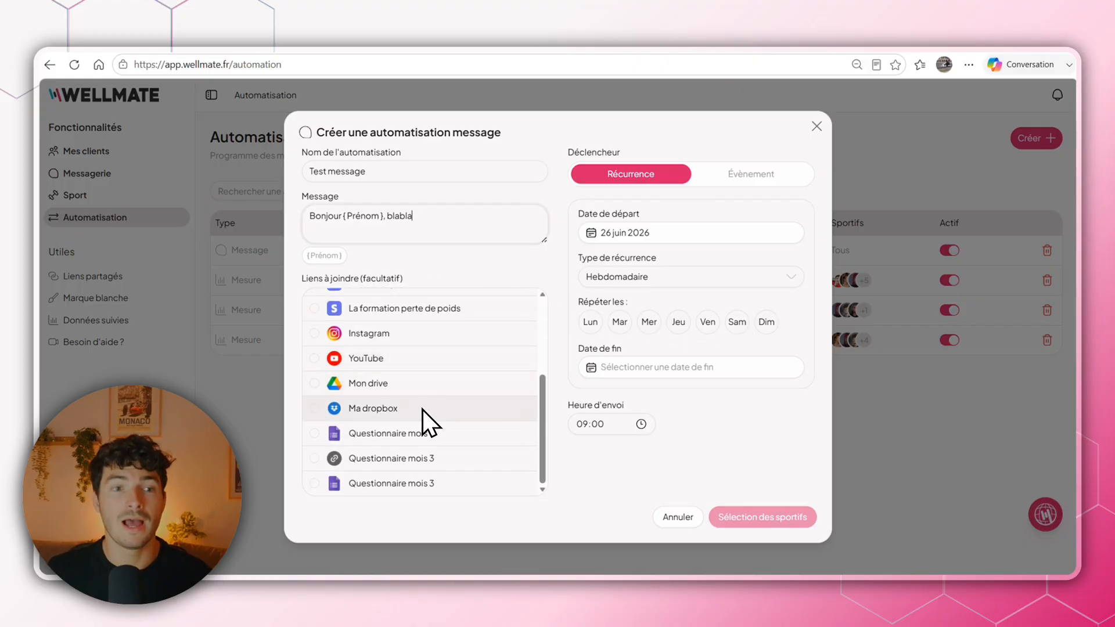
scroll(424, 424, "up", 3)
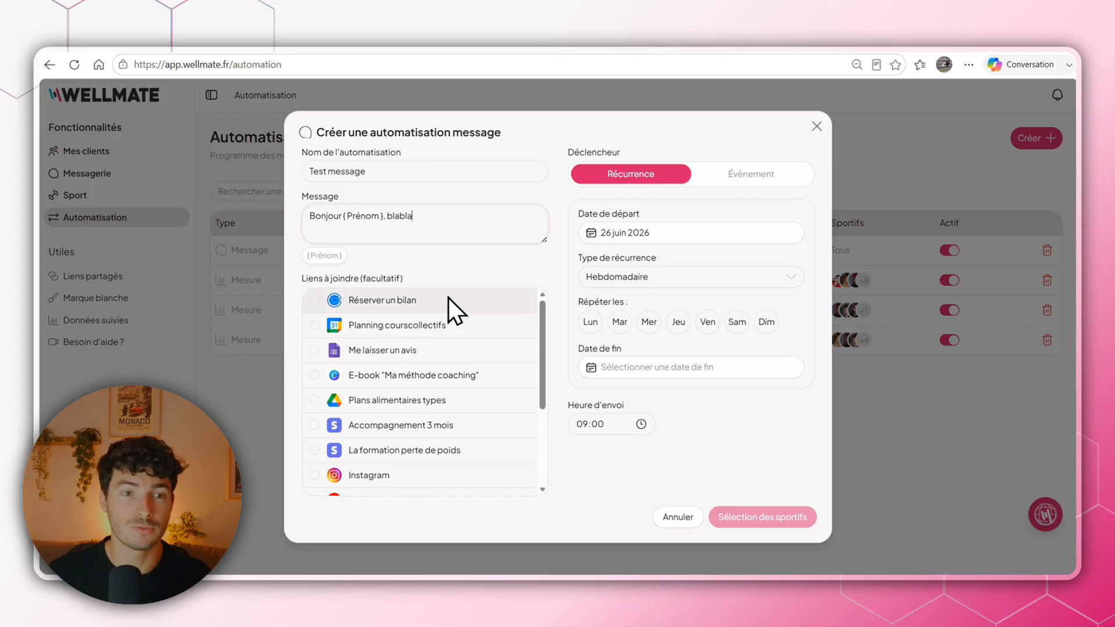
left_click(396, 303)
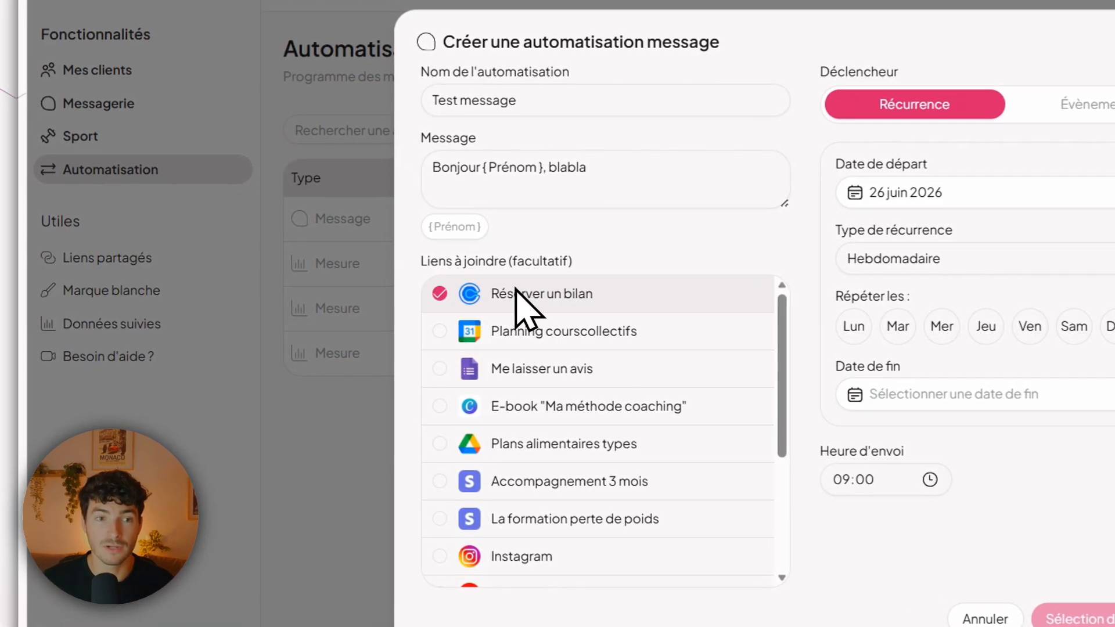
left_click(574, 297)
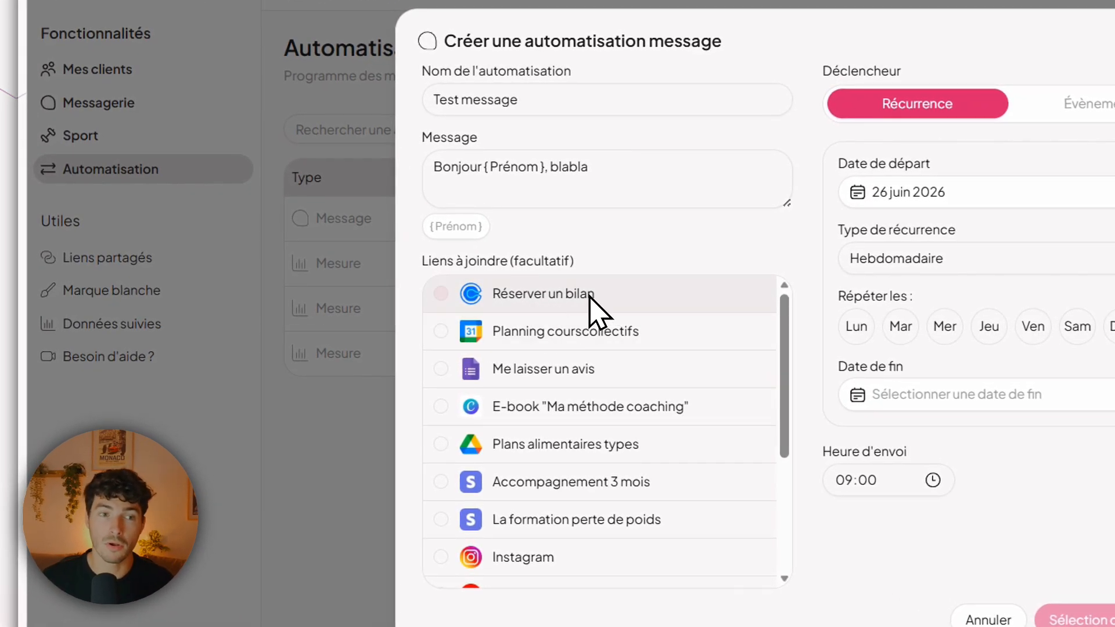
left_click(592, 332)
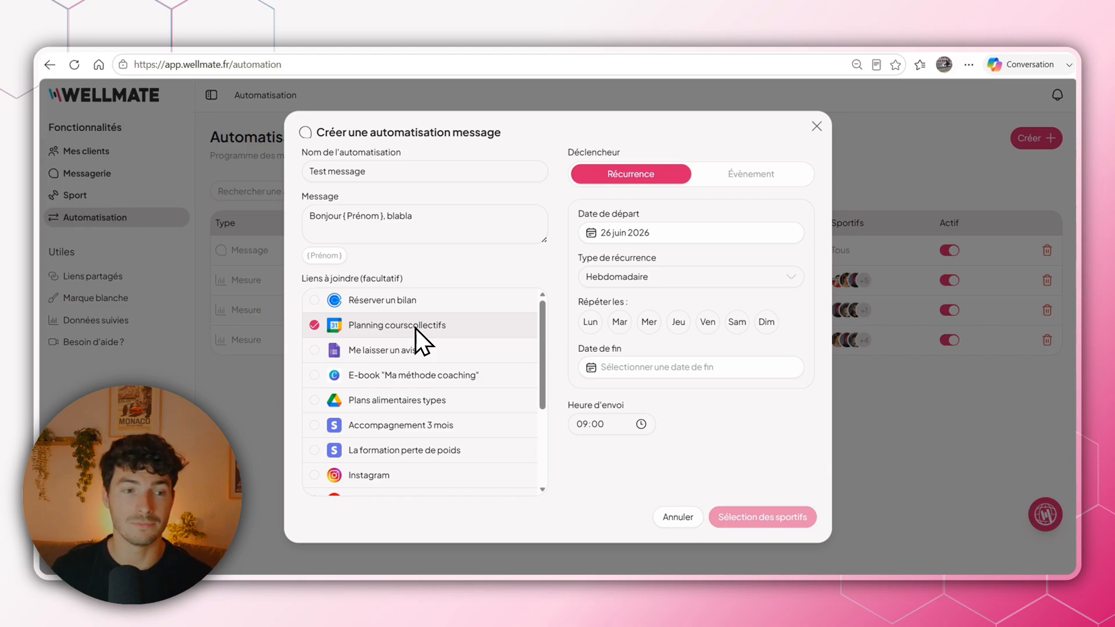
left_click(415, 328)
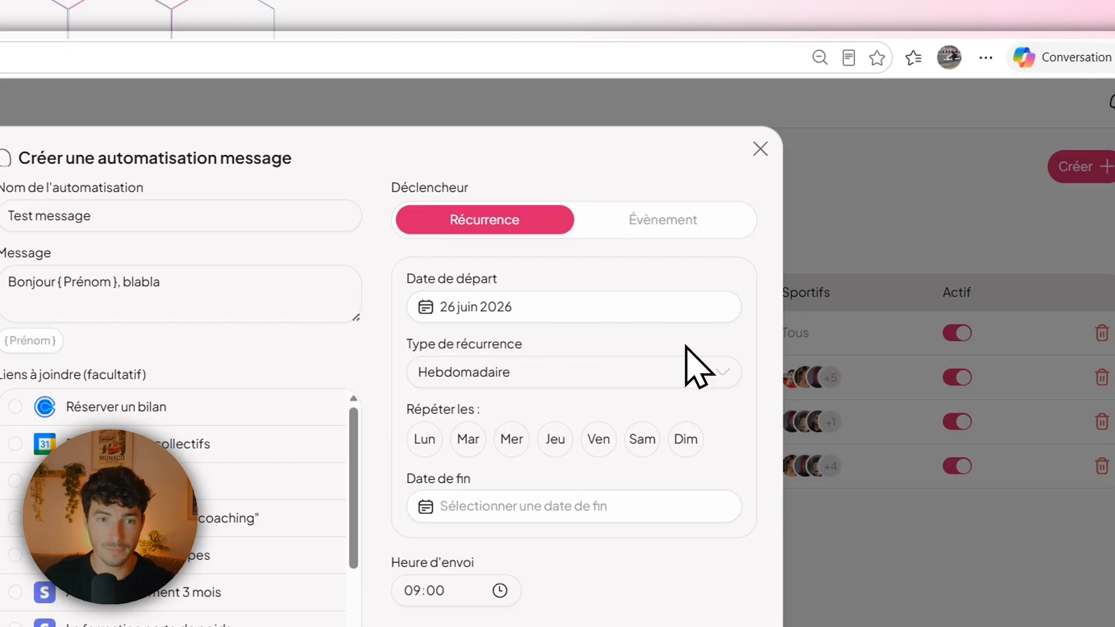
Try the Mensuelle recurrence type and return it to Hebdomadaire.
left_click(668, 374)
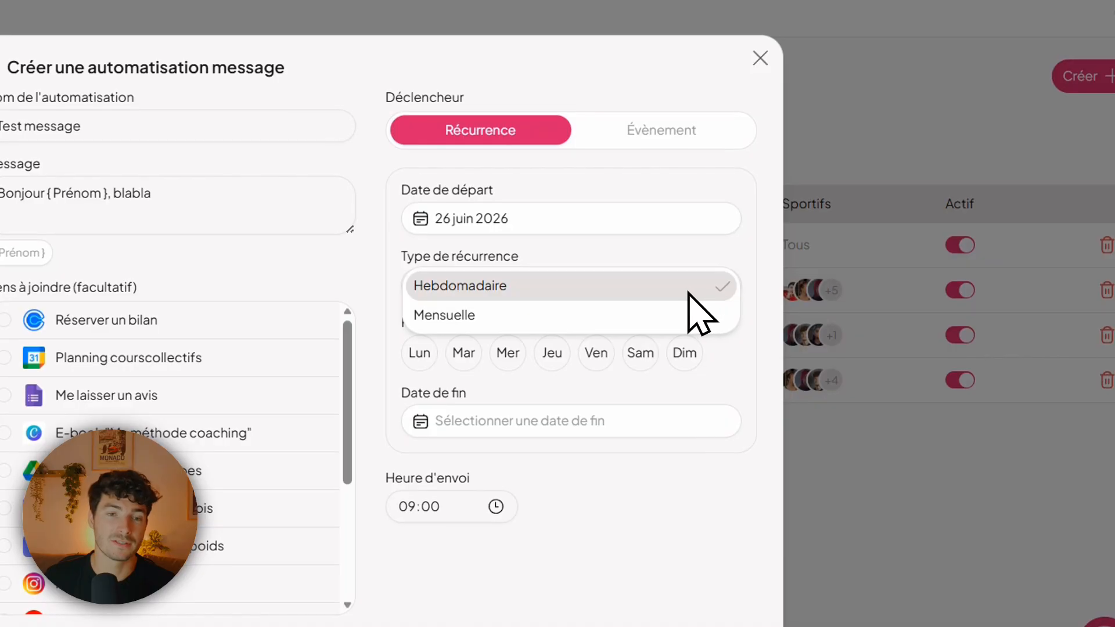
left_click(557, 316)
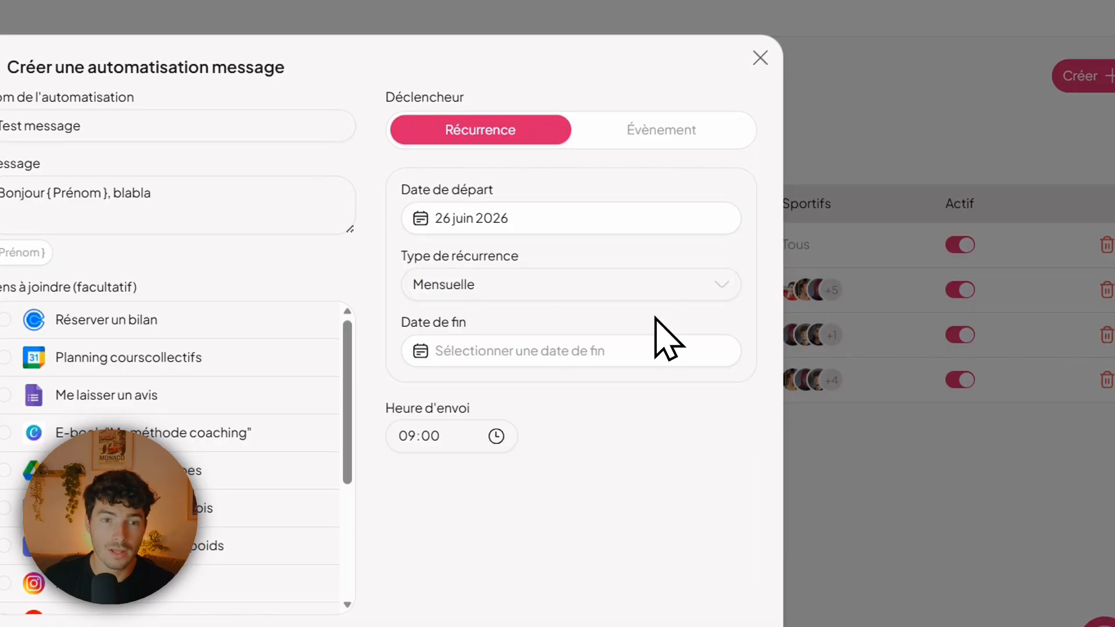
left_click(557, 291)
left_click(511, 258)
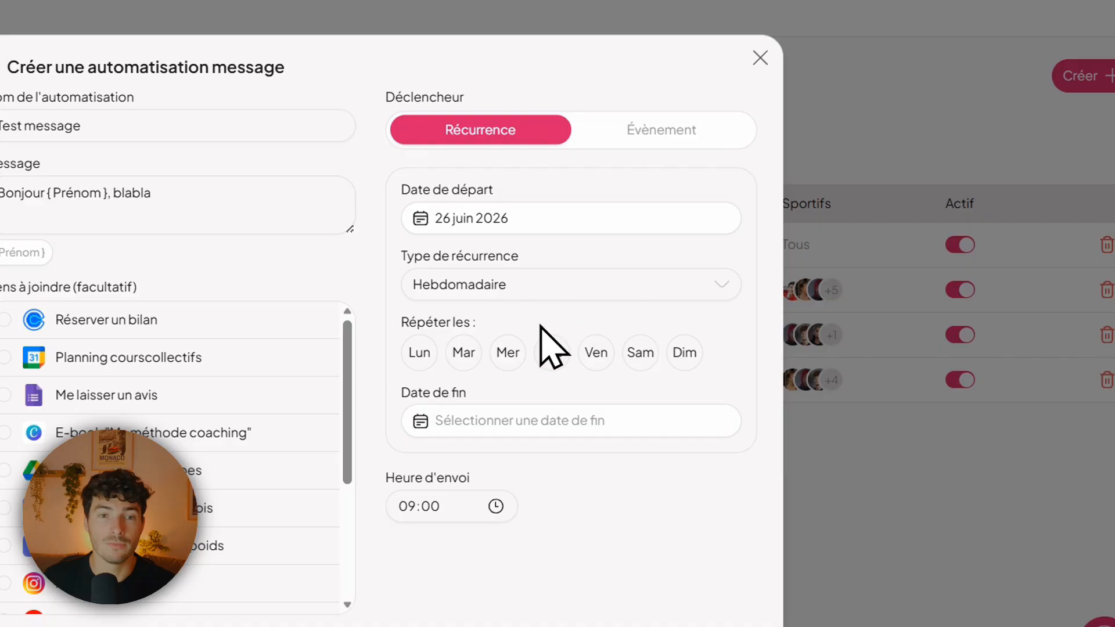
Schedule the weekly message for Lun and Jeu at 18:00, with an end date of 31 juillet 2026.
left_click(431, 352)
left_click(551, 355)
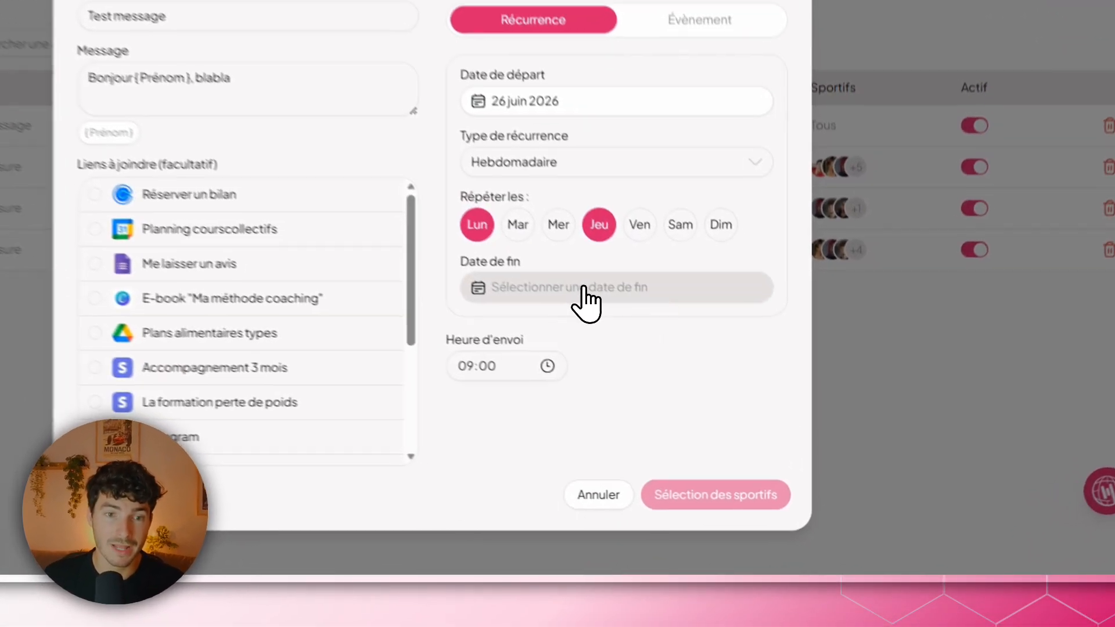
left_click(650, 368)
left_click(626, 309)
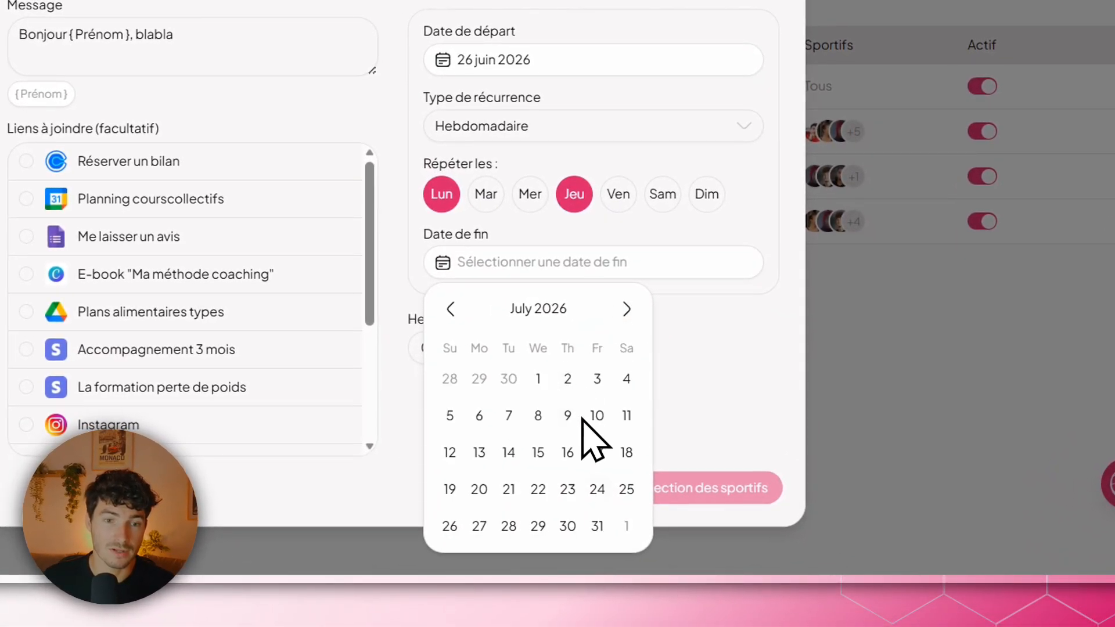
left_click(597, 526)
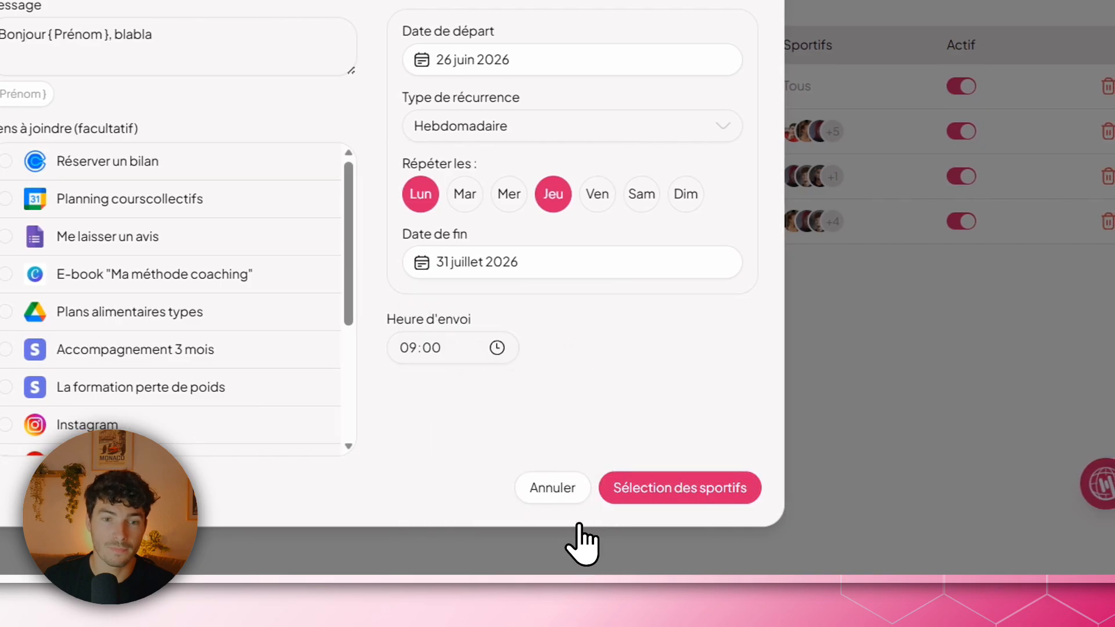
left_click(495, 351)
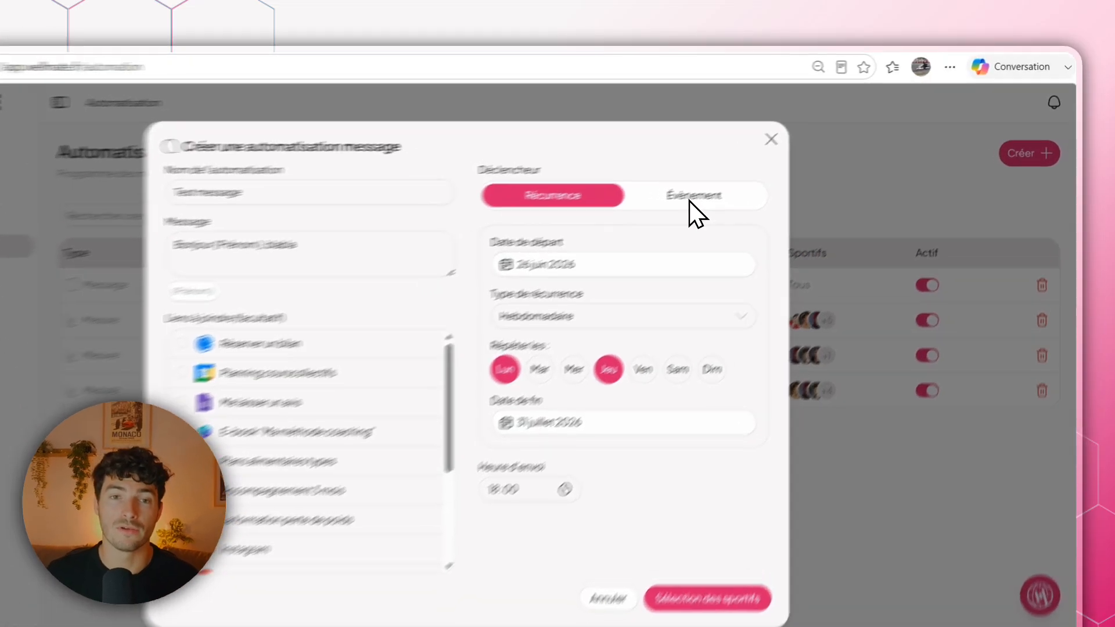
Switch the trigger type to Évènement and try Onboarding terminé with the Questionnaire mois 1 link.
left_click(749, 175)
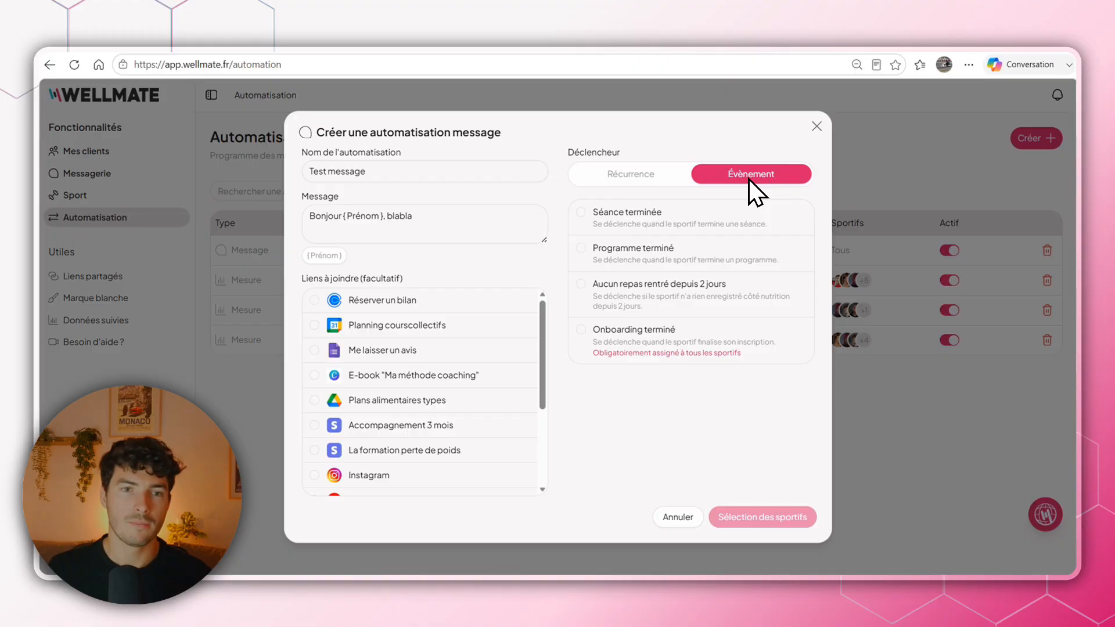
left_click(680, 336)
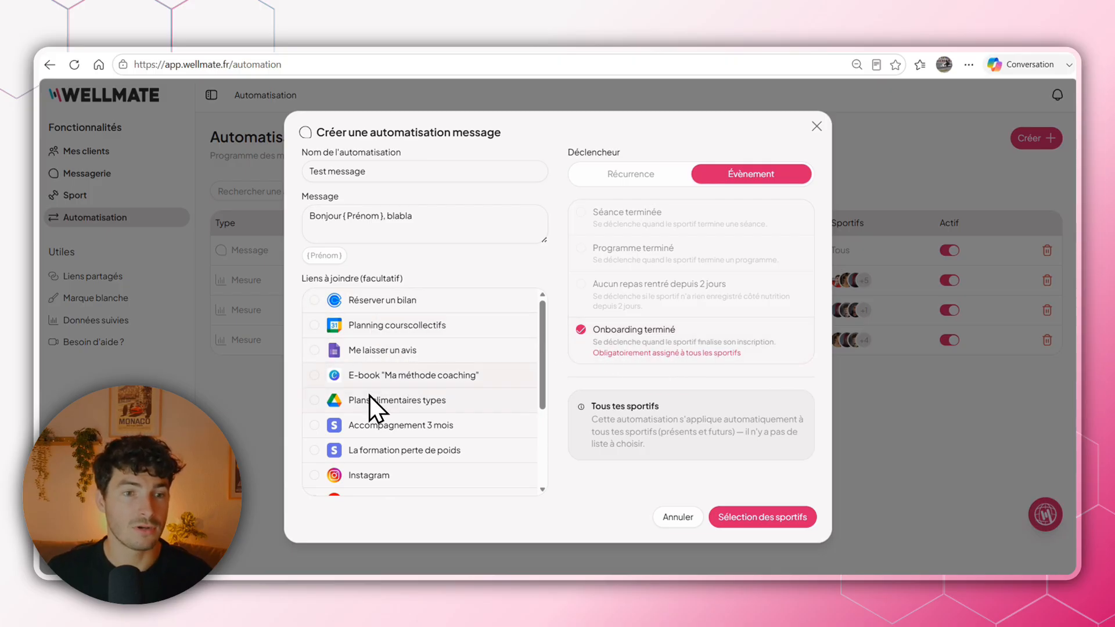
scroll(423, 360, "down", 4)
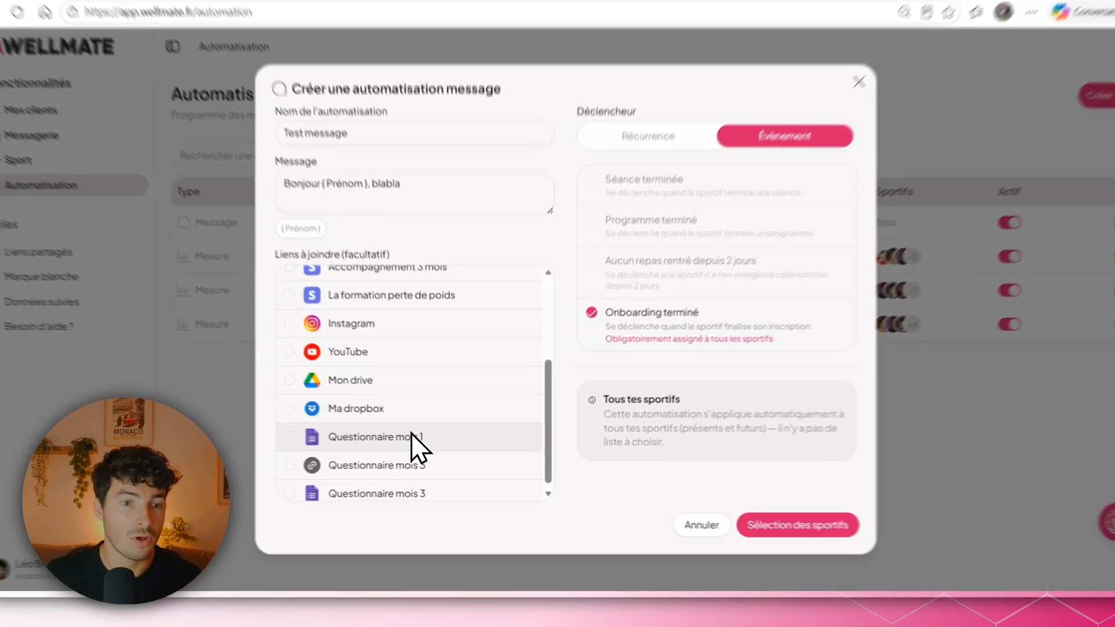
left_click(413, 436)
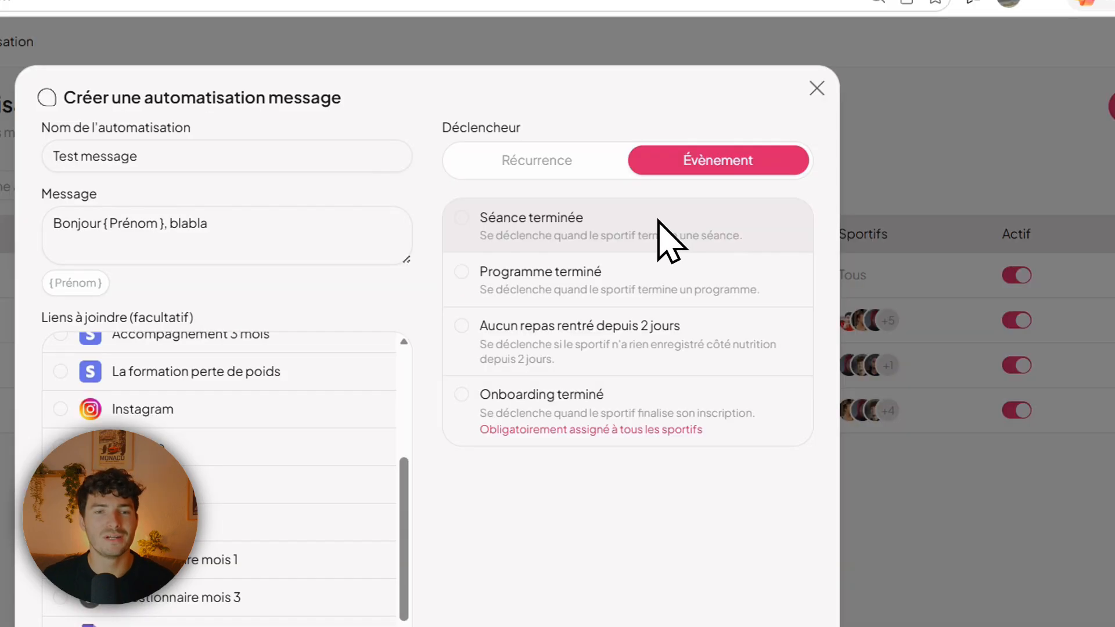
Try the Séance terminée and Programme terminé triggers, attaching and removing the Me laisser un avis link.
left_click(635, 224)
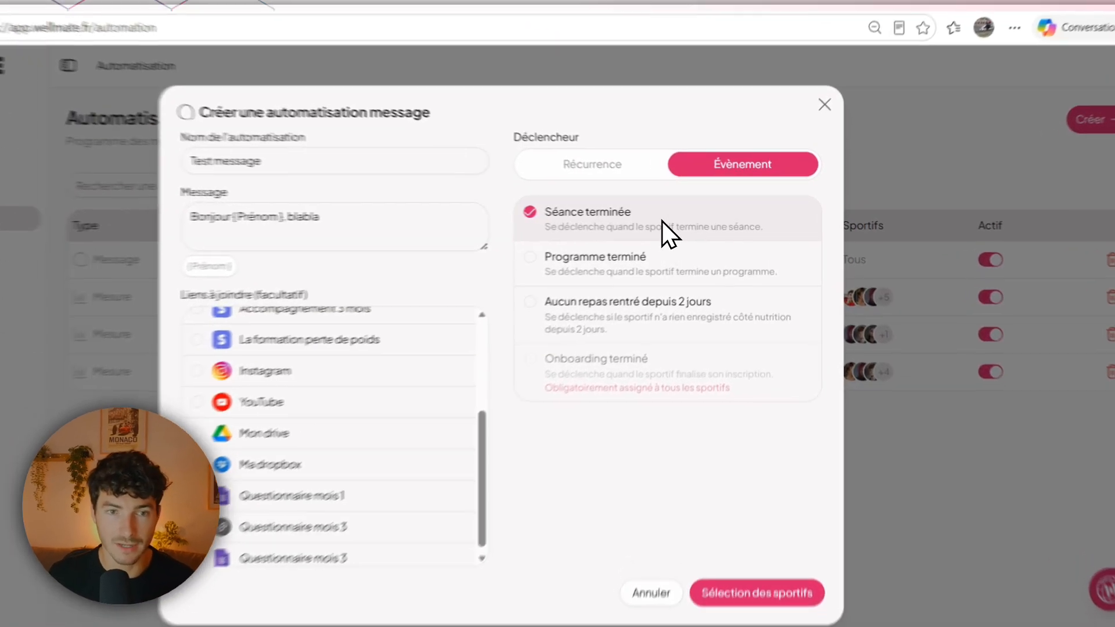
left_click(703, 256)
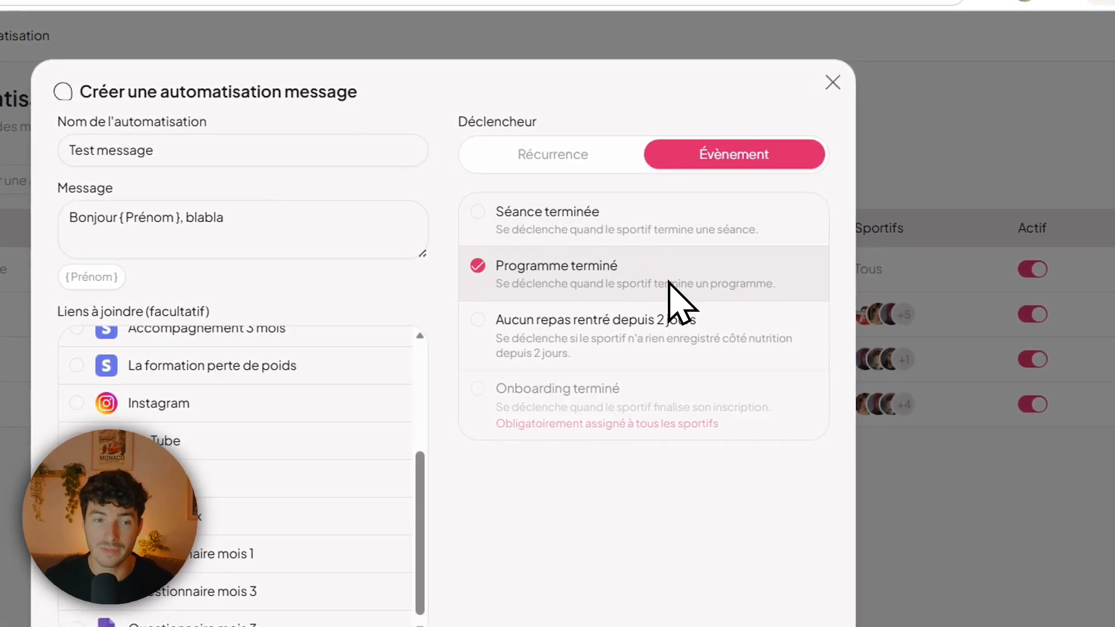
scroll(313, 558, "up", 3)
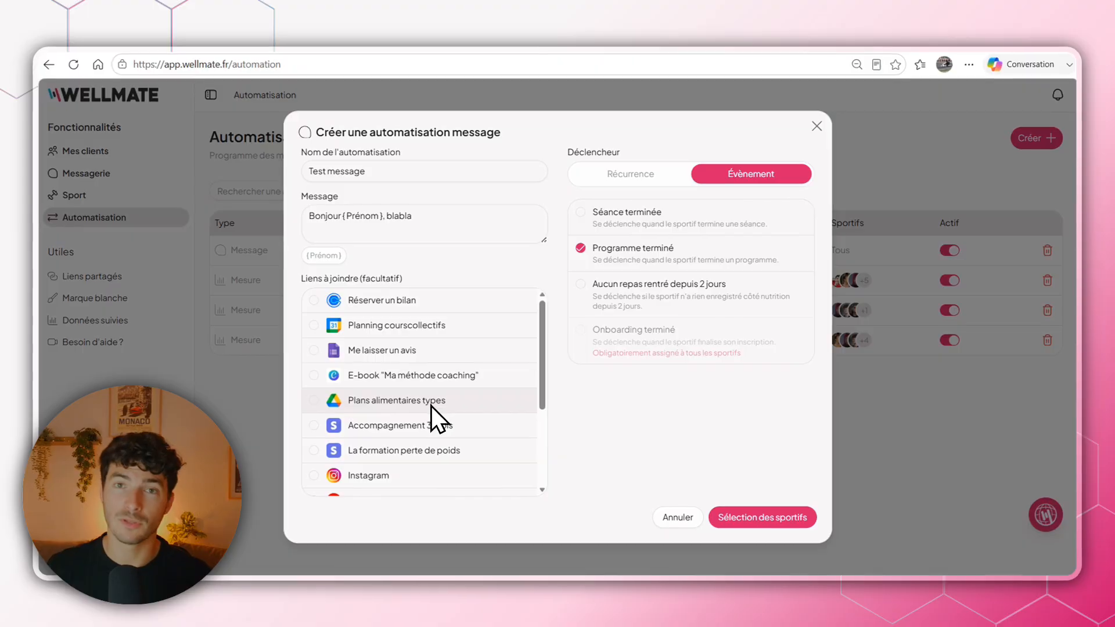
left_click(423, 359)
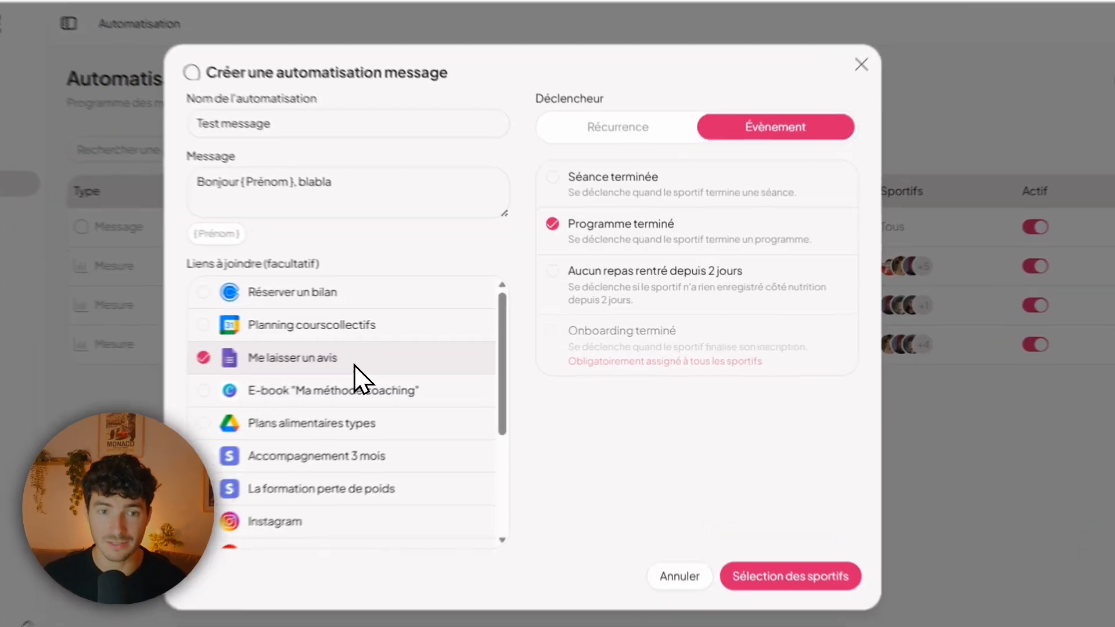
left_click(430, 356)
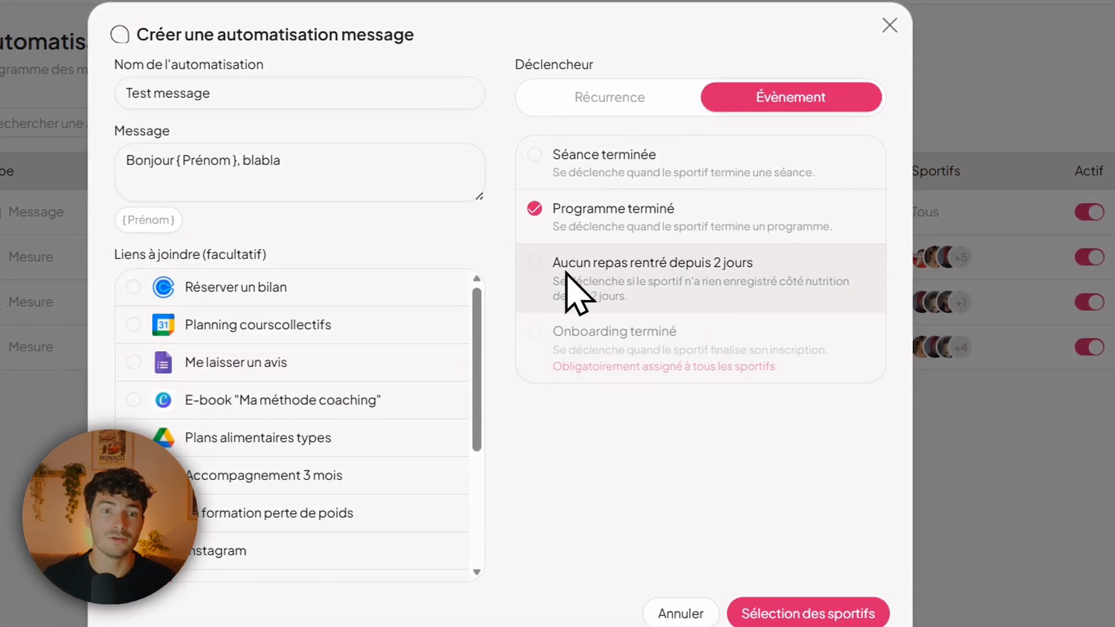
Try the Aucun repas rentré depuis 2 jours trigger, and set the event to Séance terminée instead.
left_click(543, 268)
left_click(568, 219)
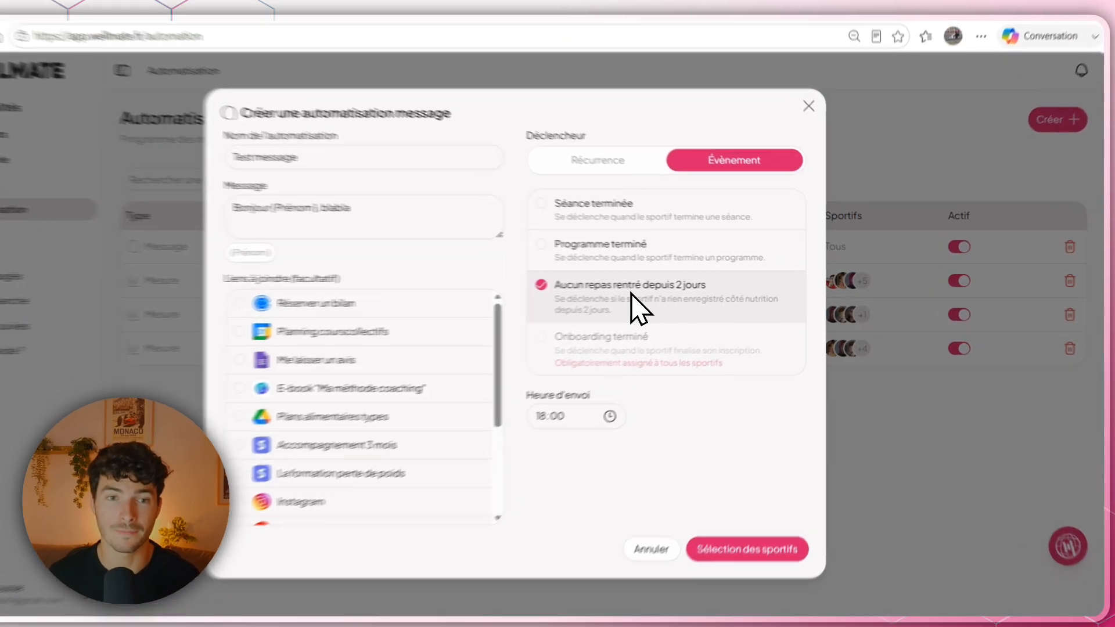
left_click(627, 215)
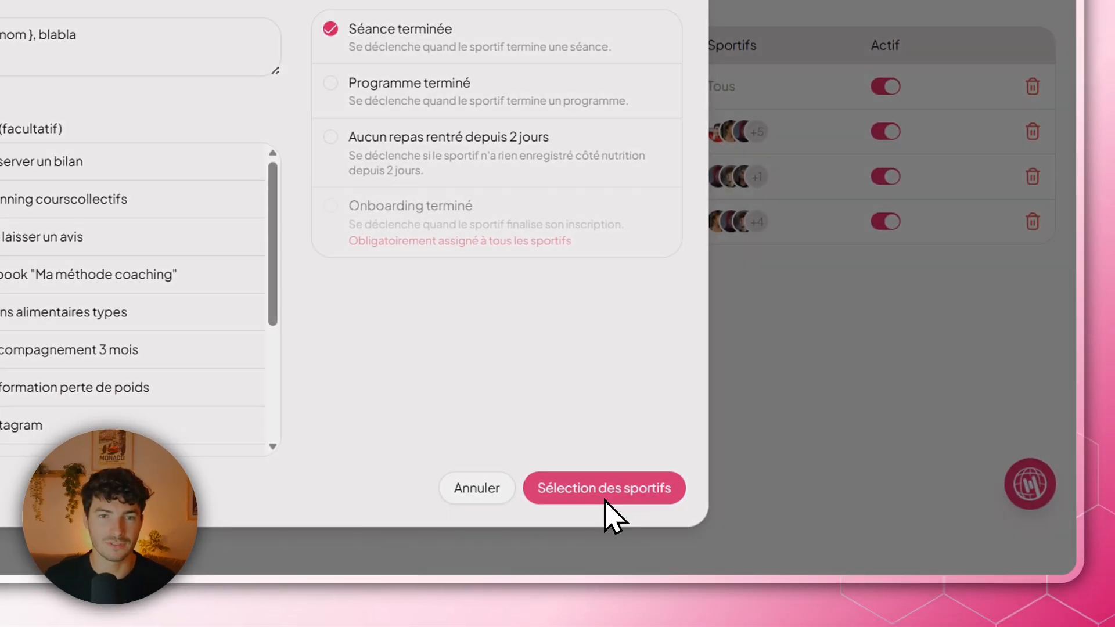
Assign the automation to the first four athletes in the list and save it.
left_click(604, 498)
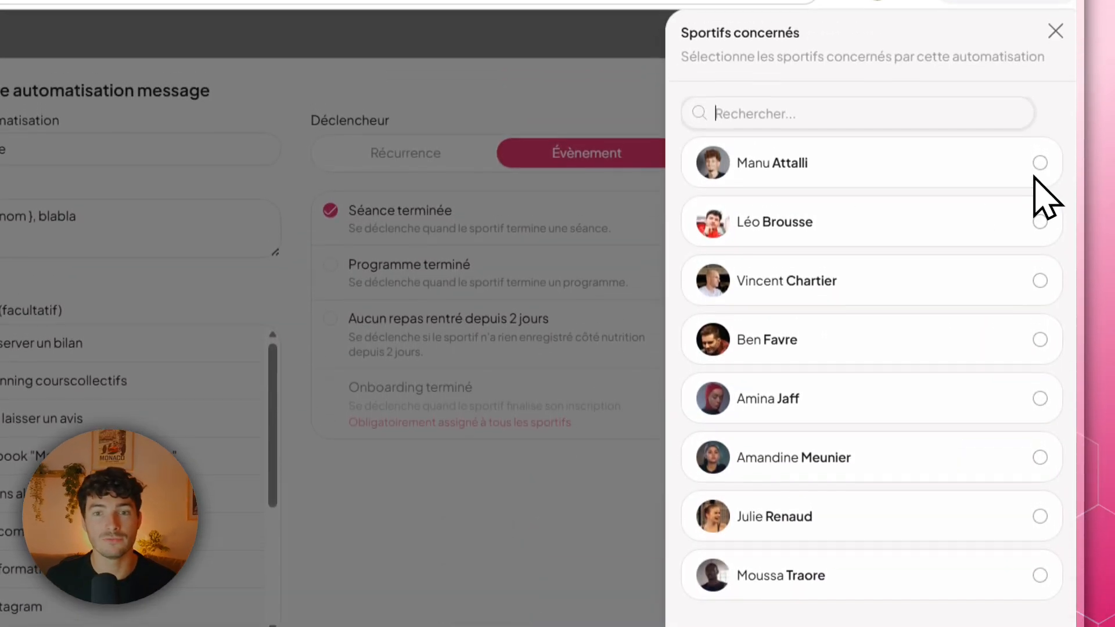
left_click(1047, 181)
left_click(1038, 232)
left_click(1035, 293)
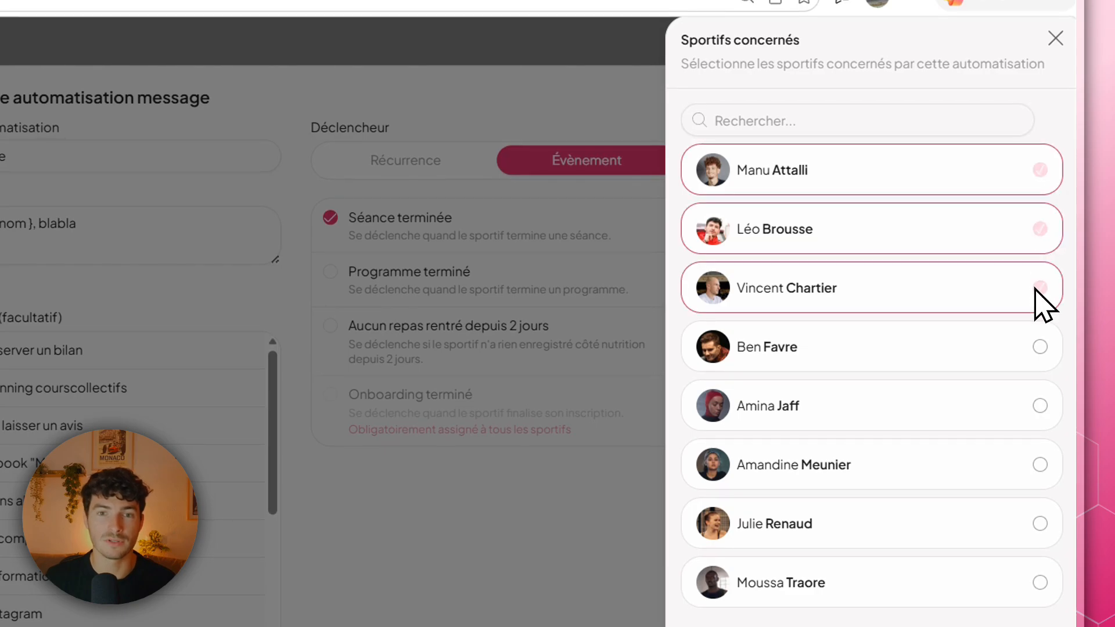
left_click(1023, 347)
left_click(903, 564)
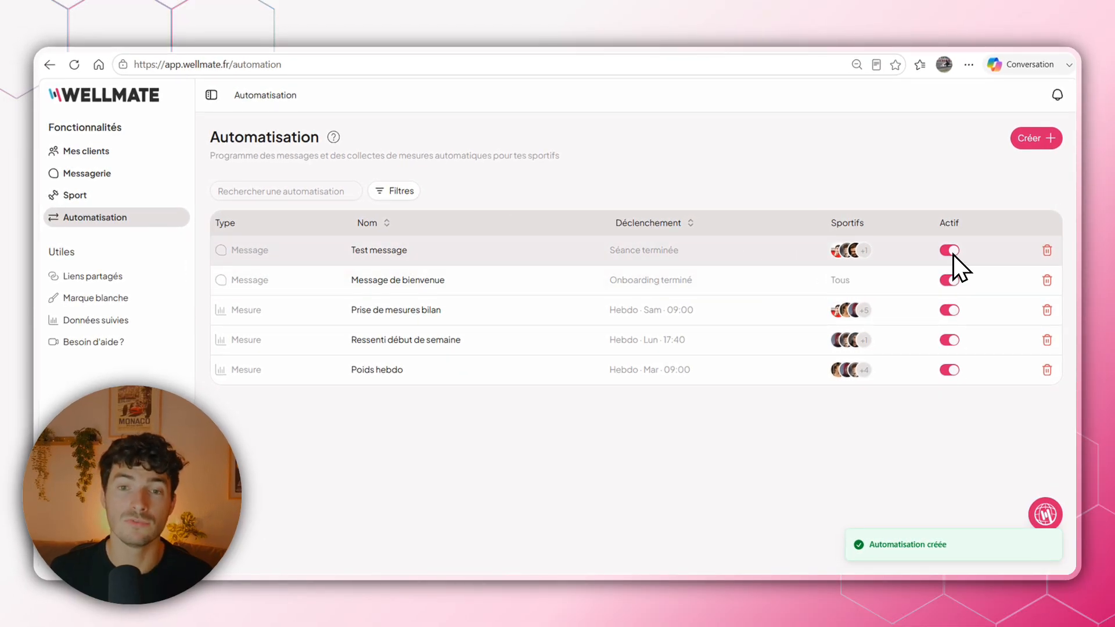
Deactivate the Test message automation in the automations list.
left_click(953, 253)
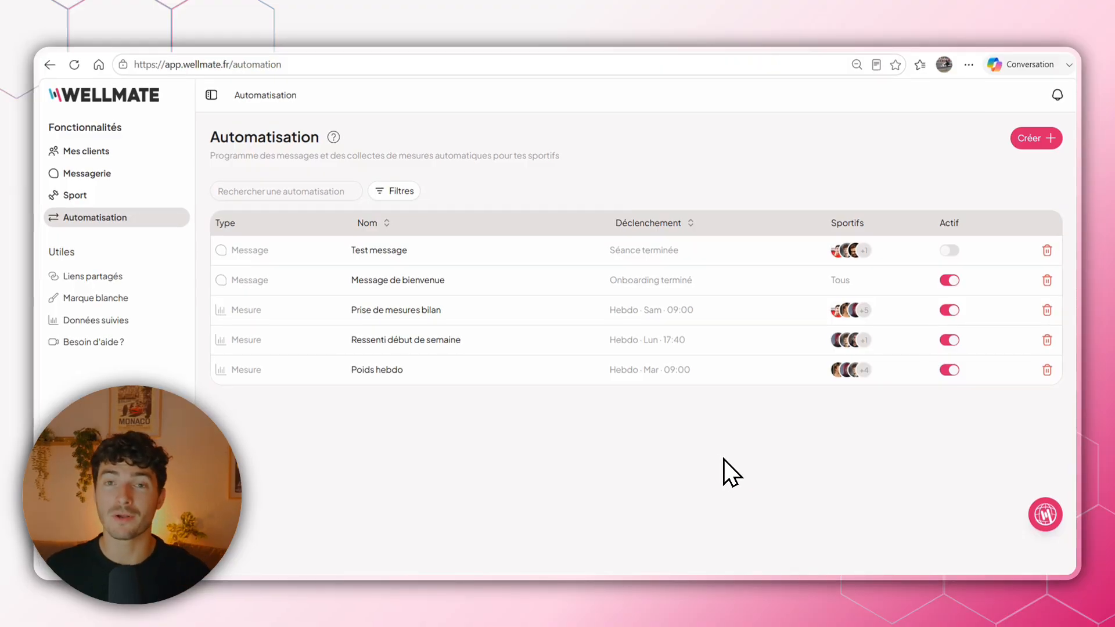
Start a new Mesure automation named "test mesure" with the message "Bilan {Prénom}".
left_click(1032, 143)
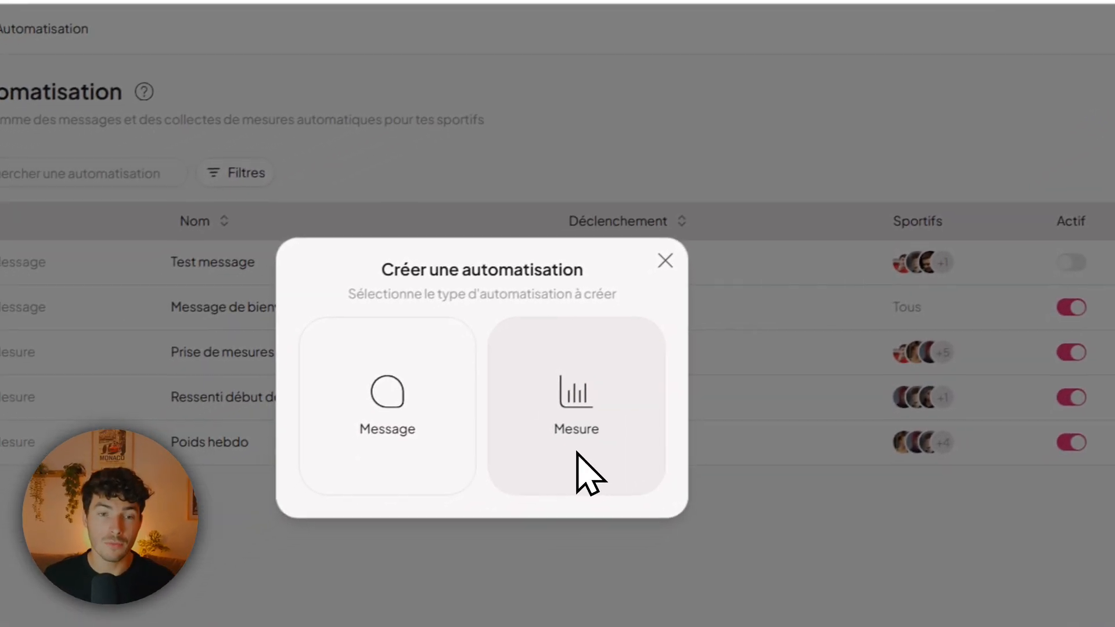
left_click(500, 494)
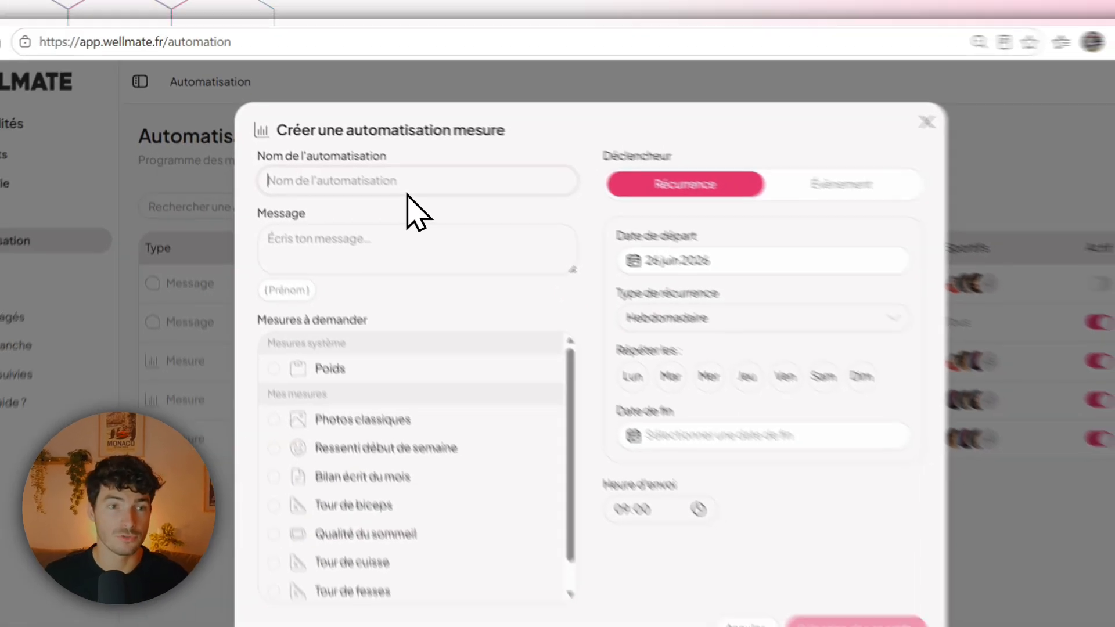
type("test mesure")
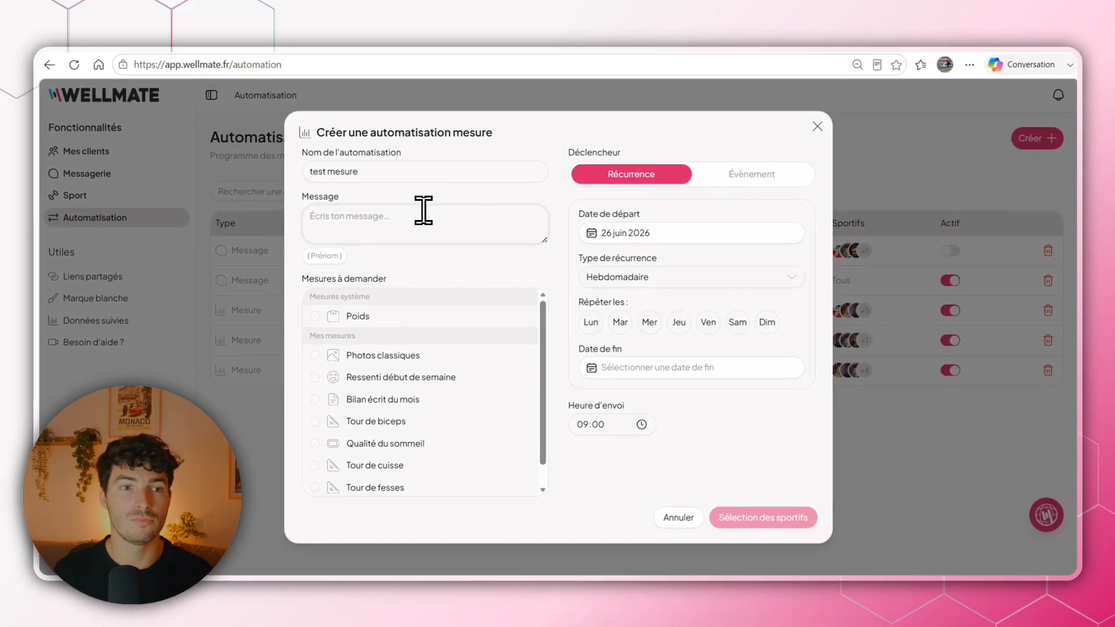
left_click(423, 210)
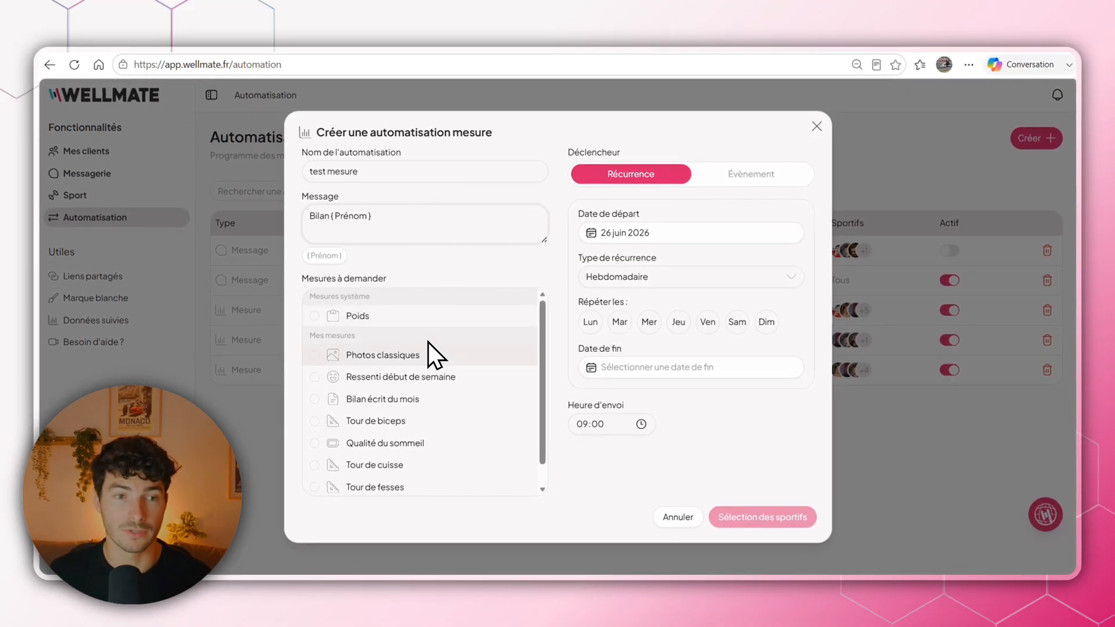
Select Poids, Photos classiques, Tour de biceps, Tour de cuisse and Tour de fesses as the measures to request.
scroll(426, 357, "down", 1)
scroll(418, 476, "up", 1)
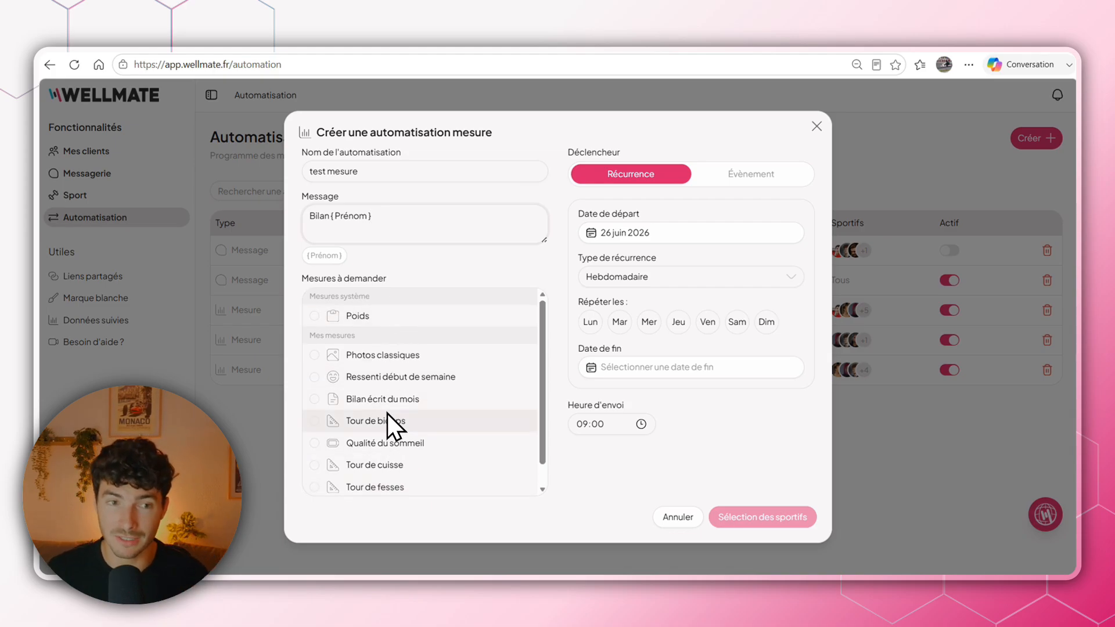
scroll(386, 432, "down", 1)
scroll(387, 431, "up", 1)
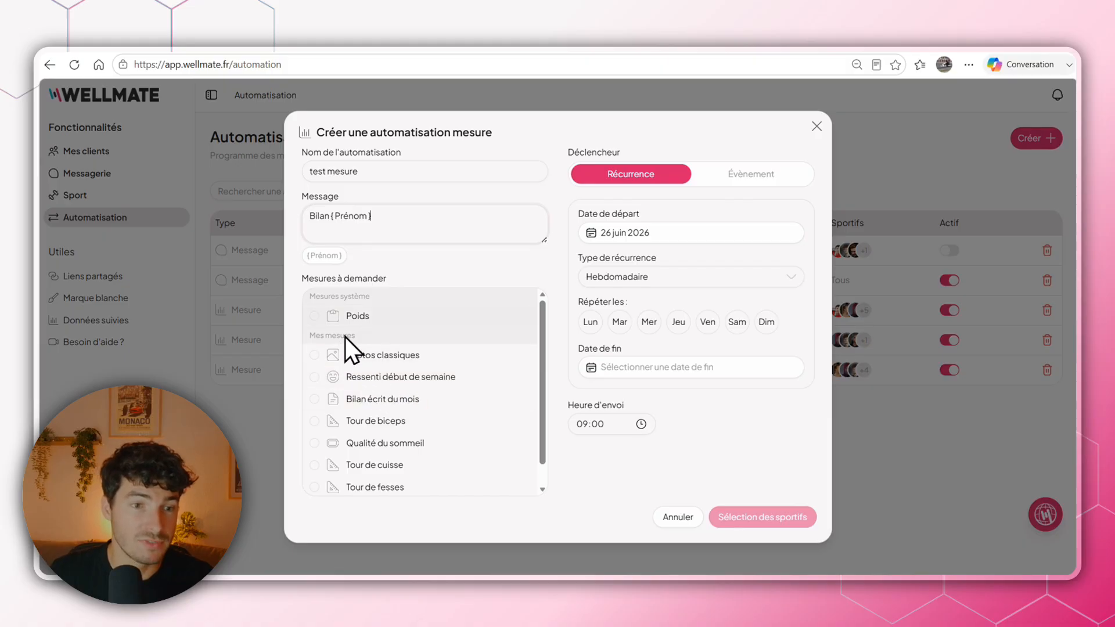
left_click(326, 317)
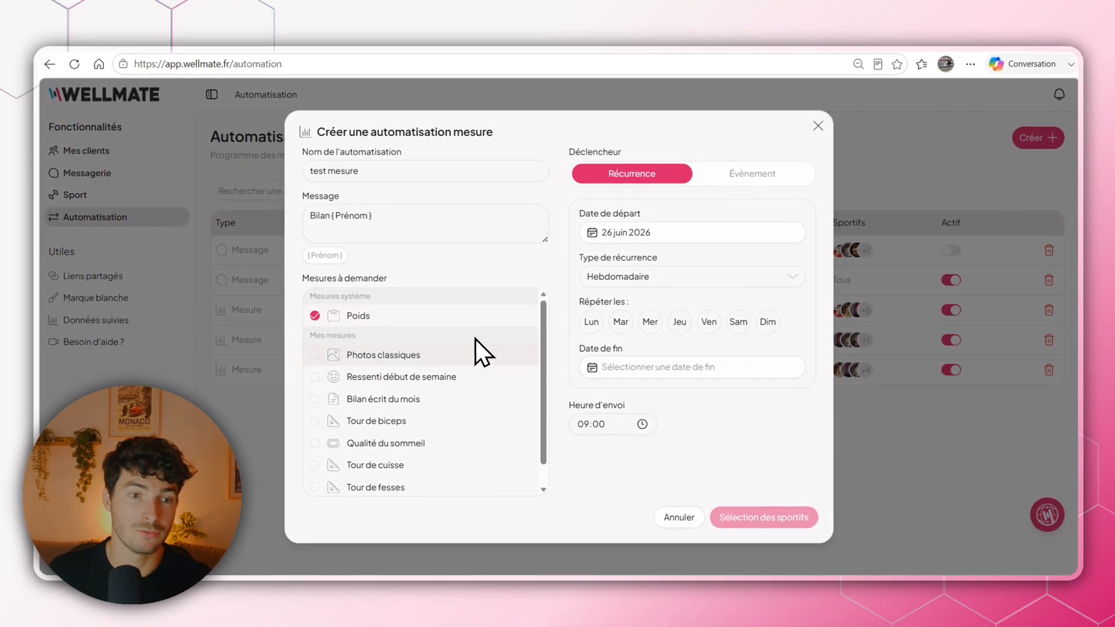
left_click(442, 355)
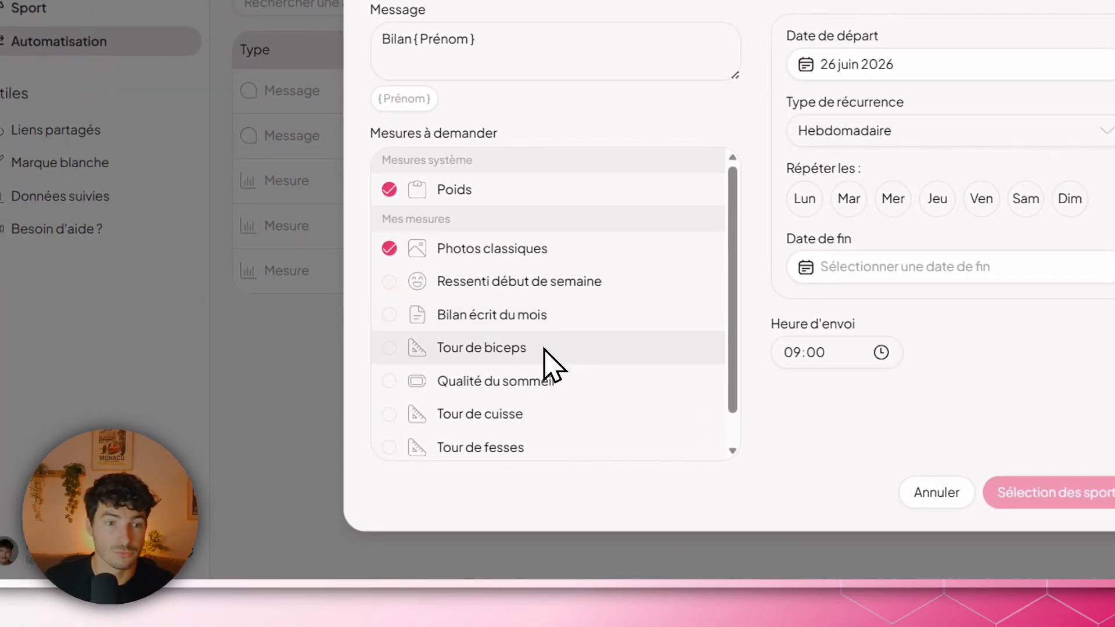
left_click(541, 352)
left_click(535, 414)
left_click(527, 448)
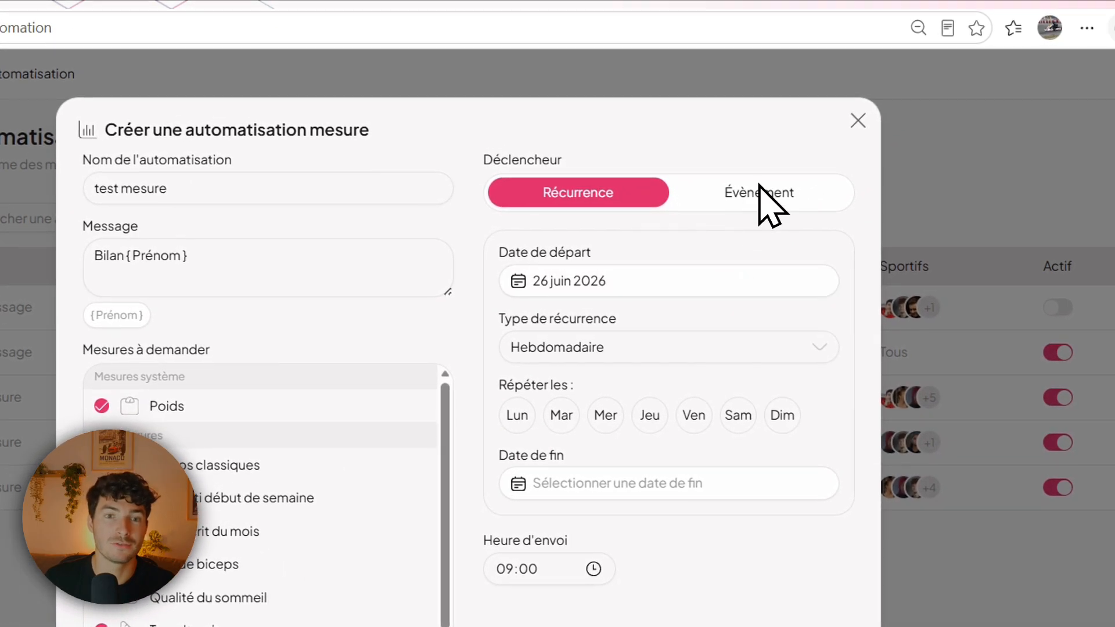
Try a Mensuelle recurrence as the measure automation's trigger, and discard the automation without saving.
left_click(831, 142)
left_click(621, 196)
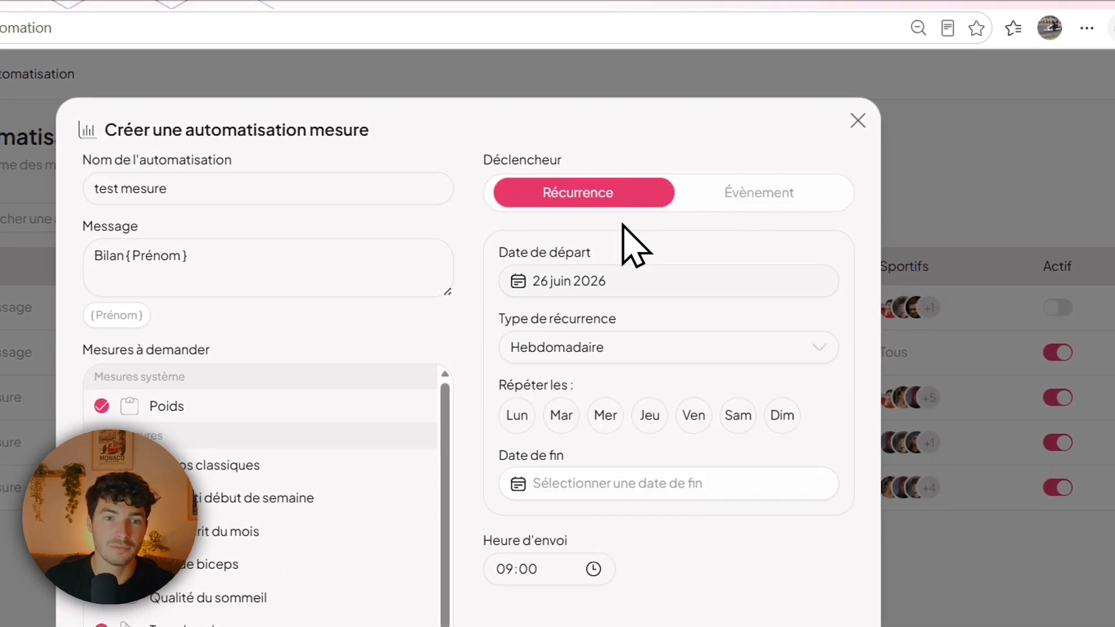
left_click(610, 346)
left_click(642, 379)
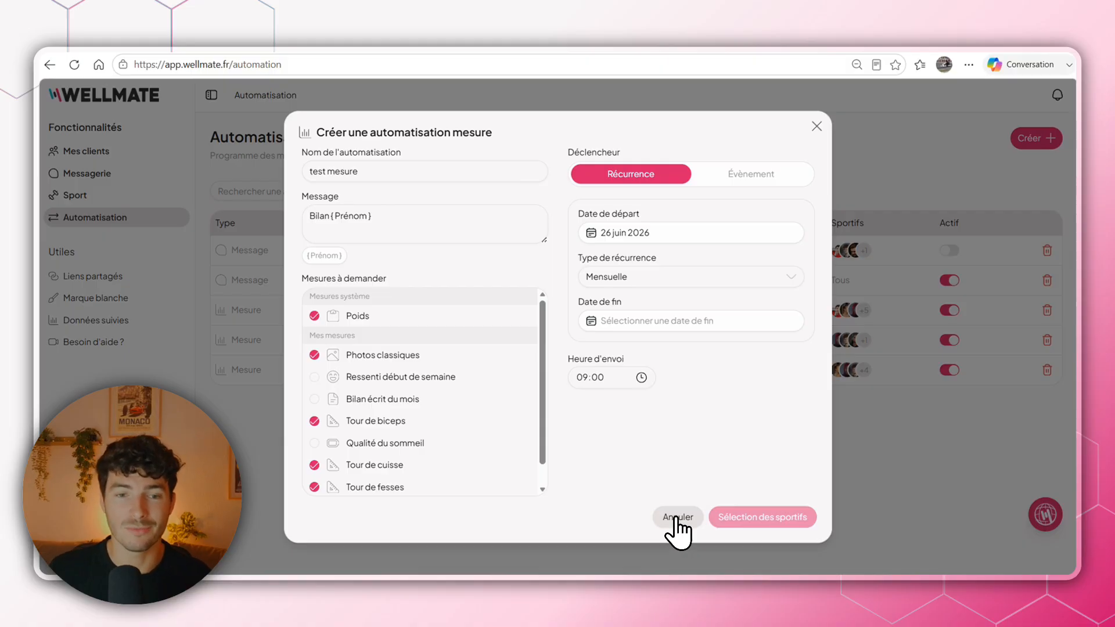
left_click(675, 519)
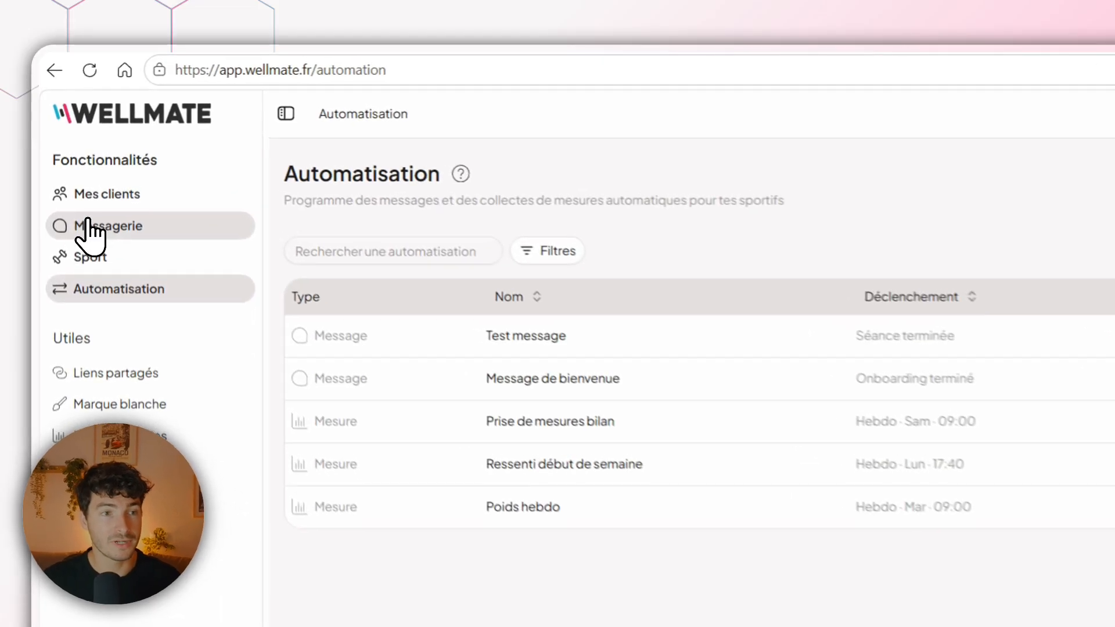
In Messagerie, open the conversation of the athlete pictured in red and follow the requested Poids measure to its tracking chart.
left_click(70, 172)
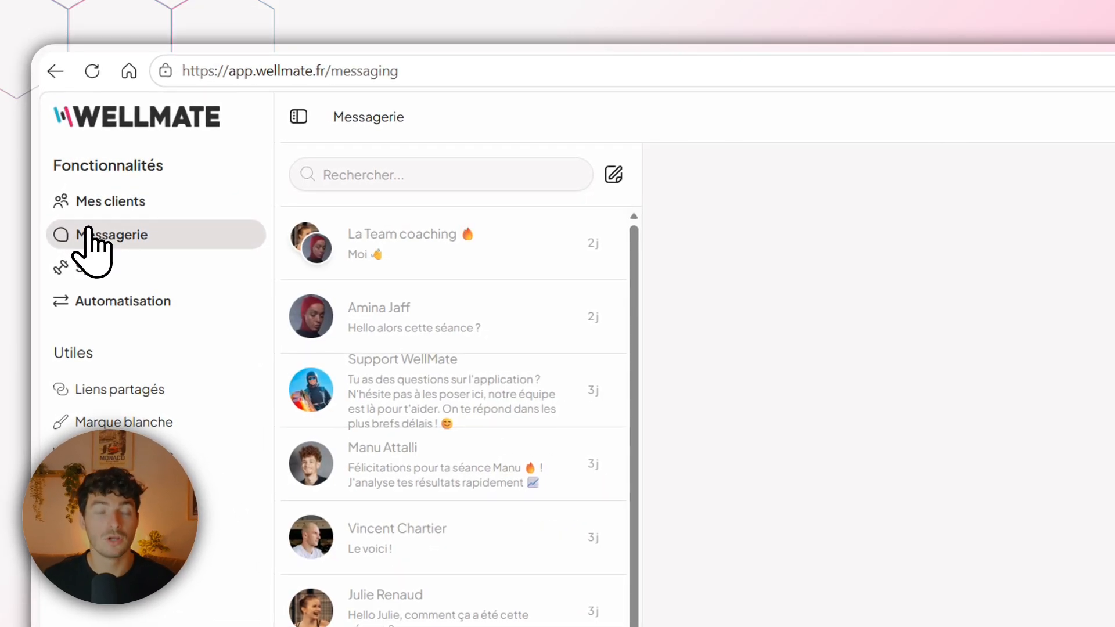
scroll(496, 426, "down", 5)
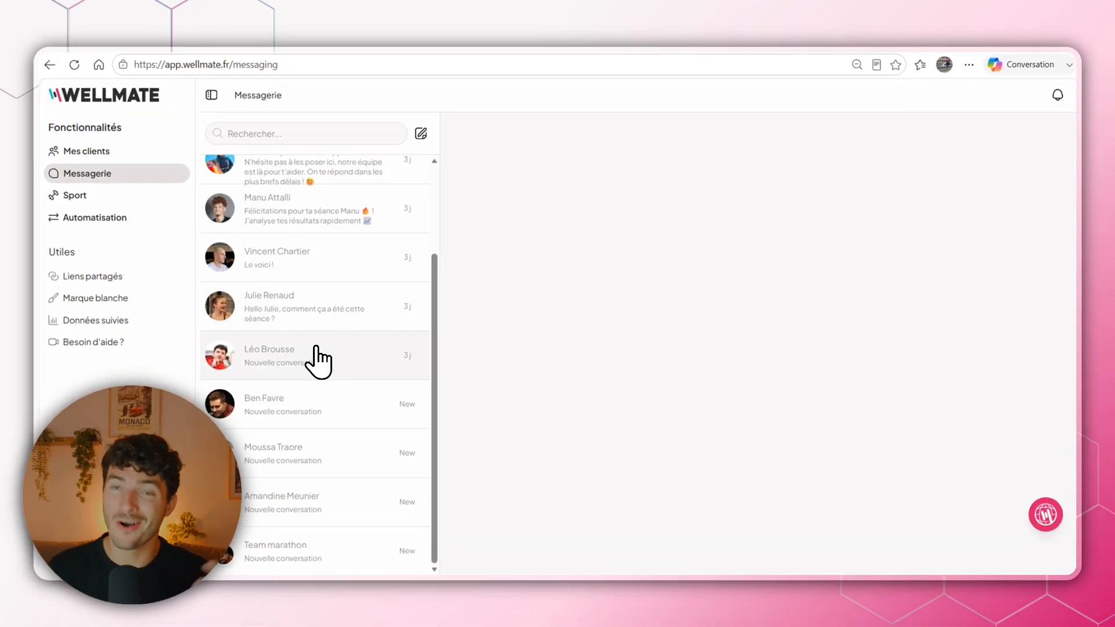
left_click(317, 350)
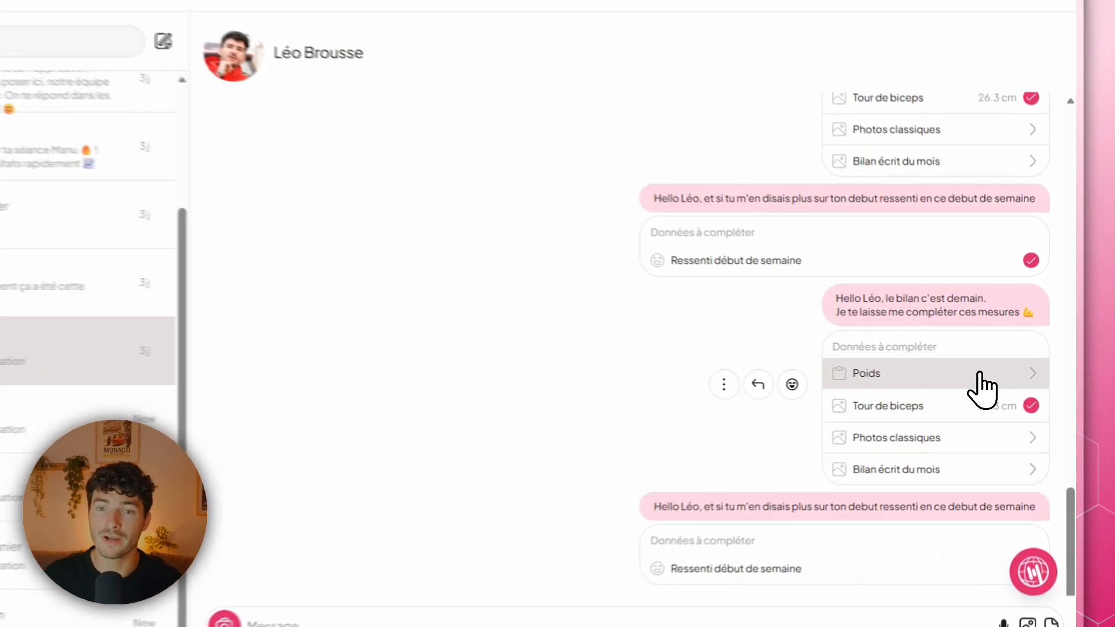
left_click(980, 375)
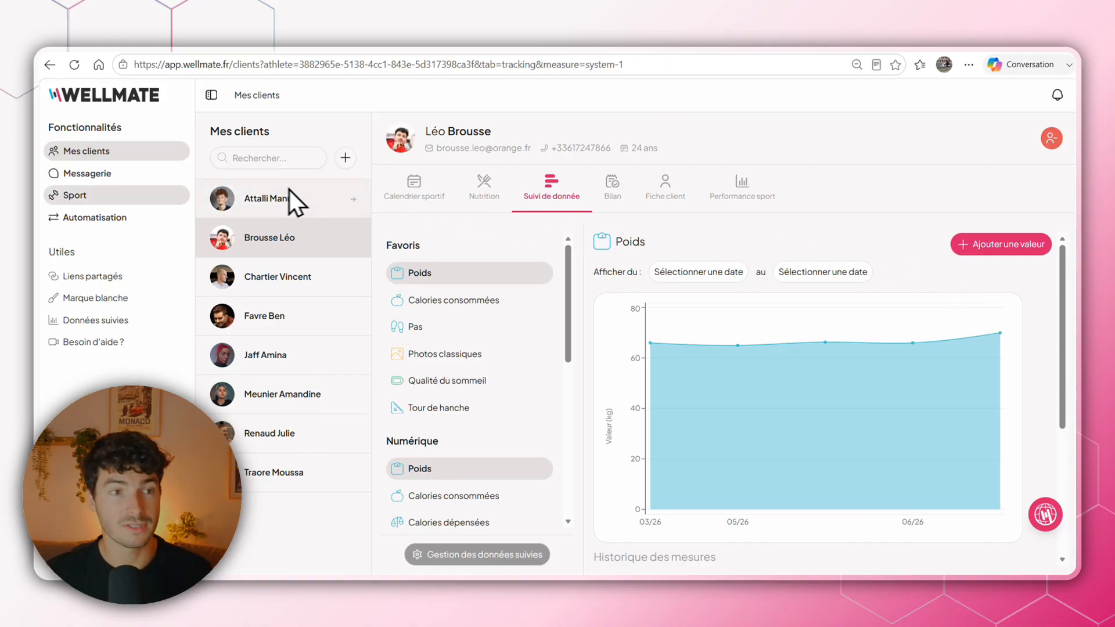
Review the automatic messages and measure requests in the same athlete's conversation, and return to the automations list.
left_click(95, 174)
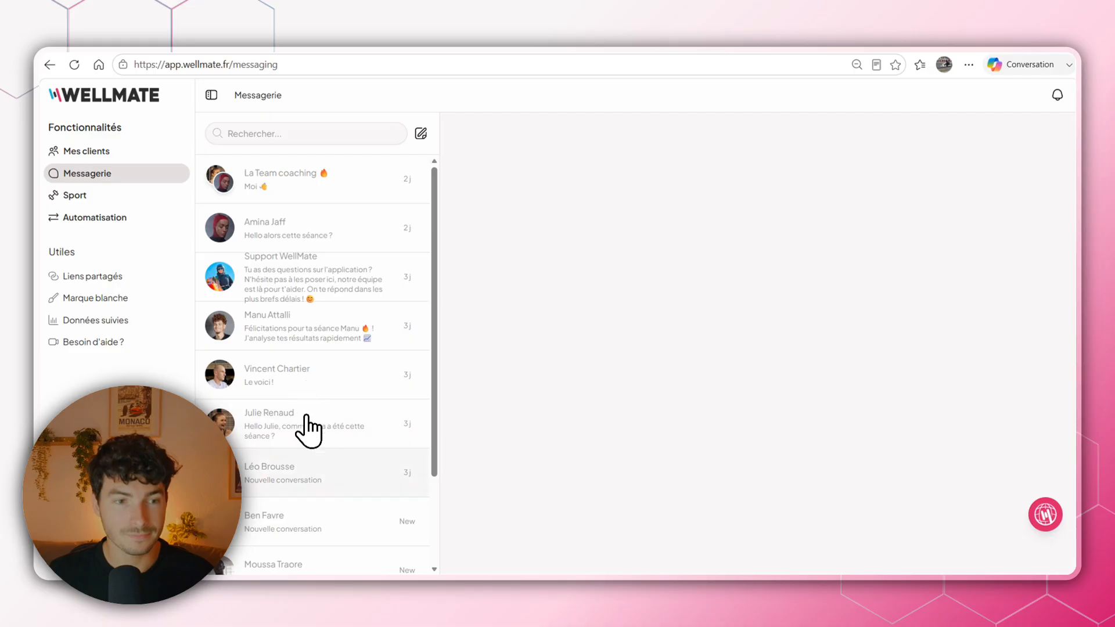
left_click(293, 469)
scroll(797, 373, "up", 5)
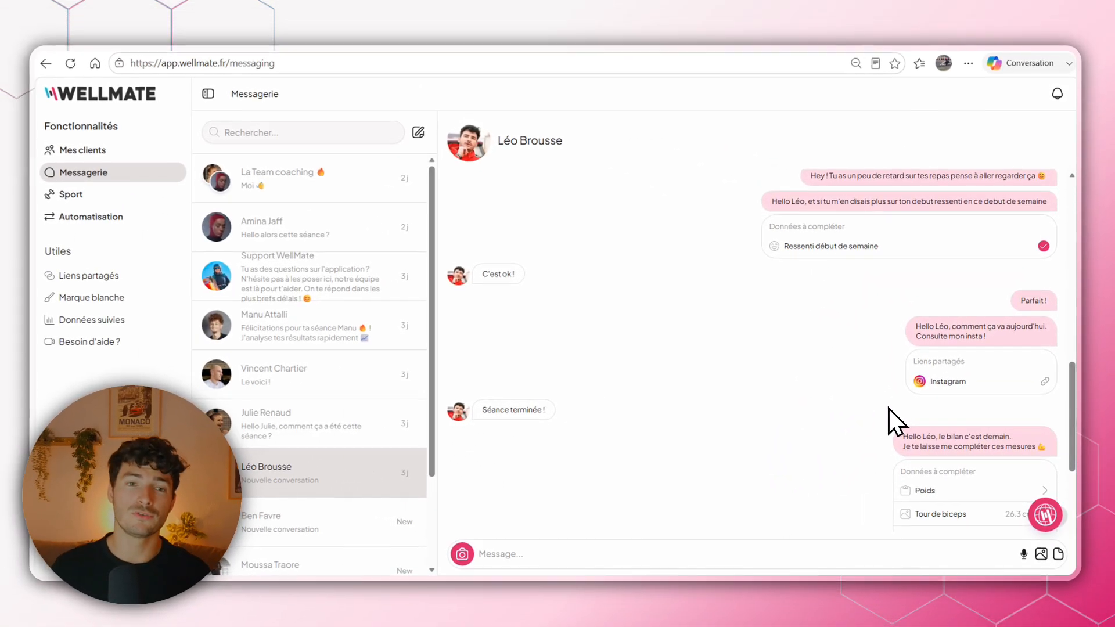
scroll(842, 406, "down", 1)
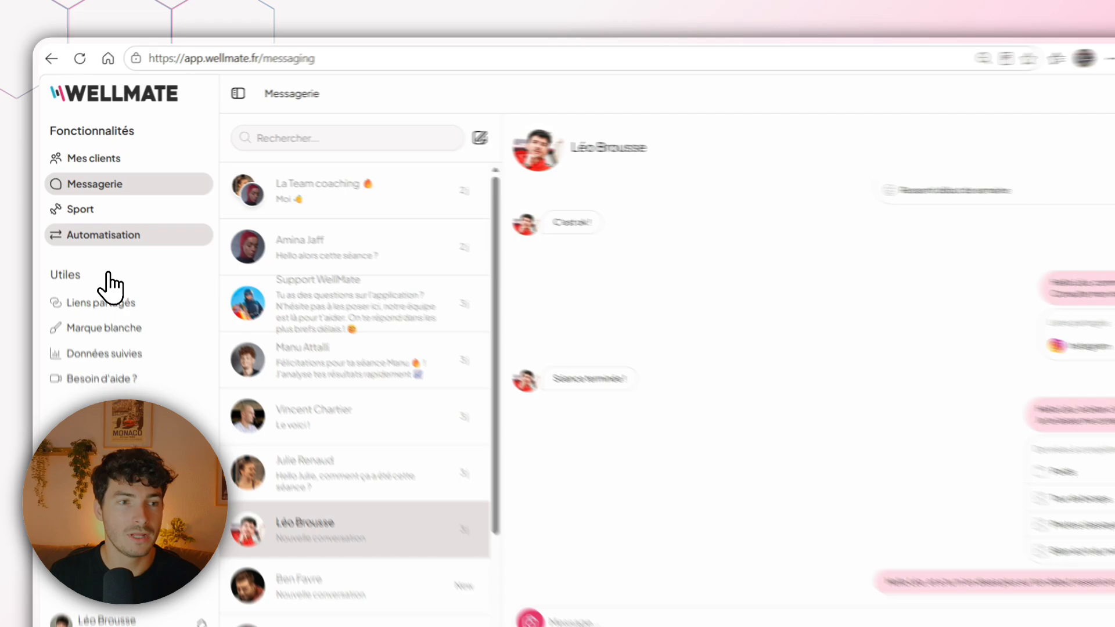
left_click(116, 217)
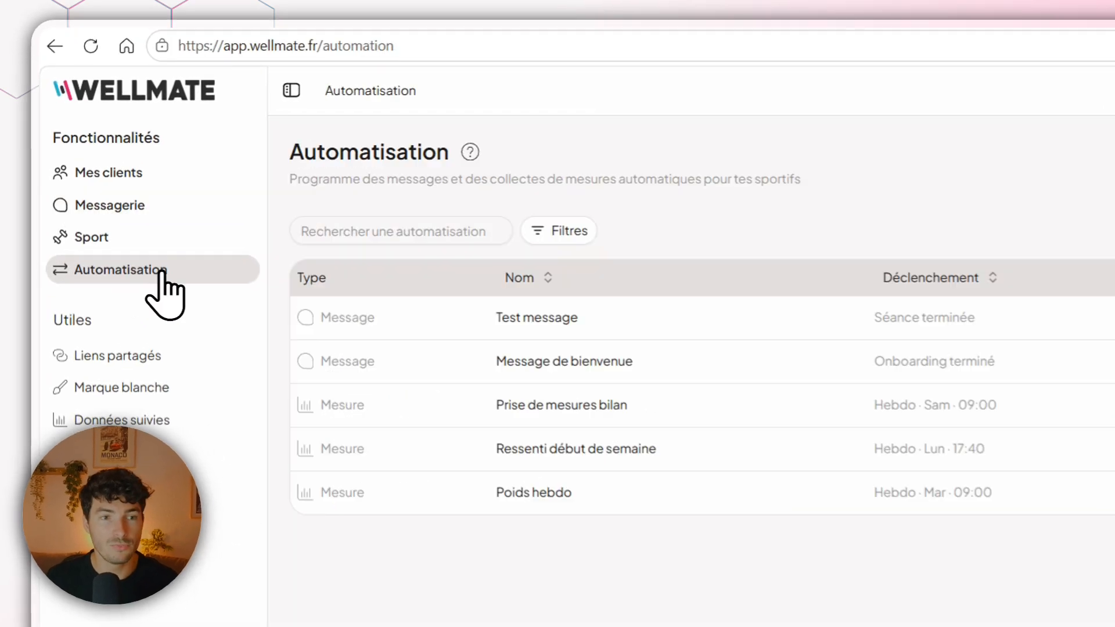